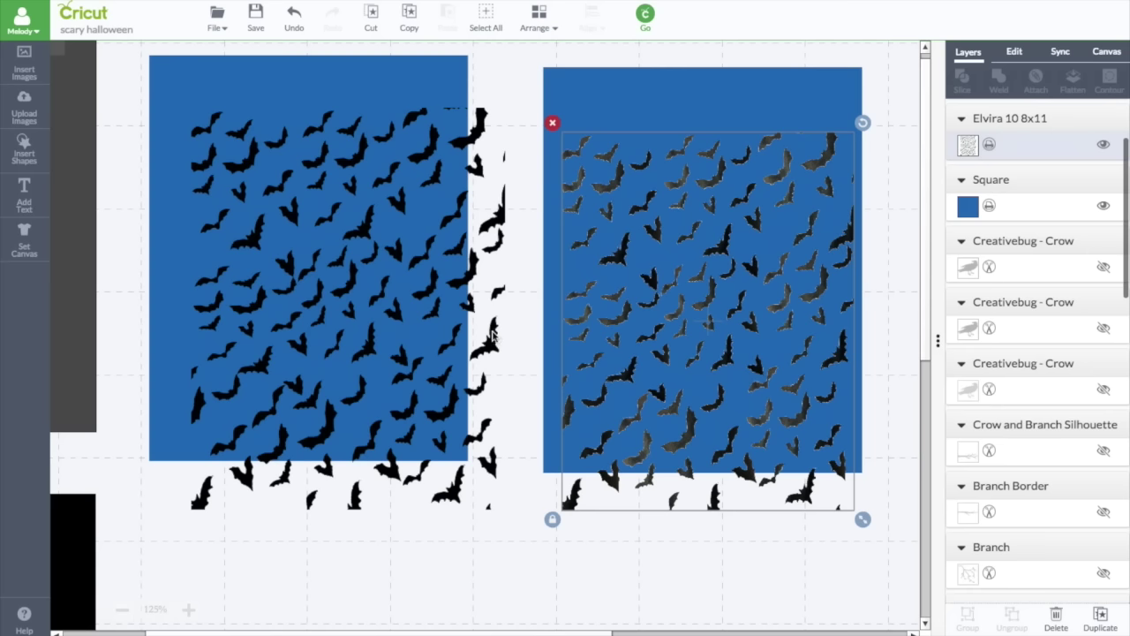
# - Nudge the left bat pattern up-left and move the right one onto its blue rectangle
pyautogui.moveTo(482, 139); pyautogui.dragTo(450, 129)
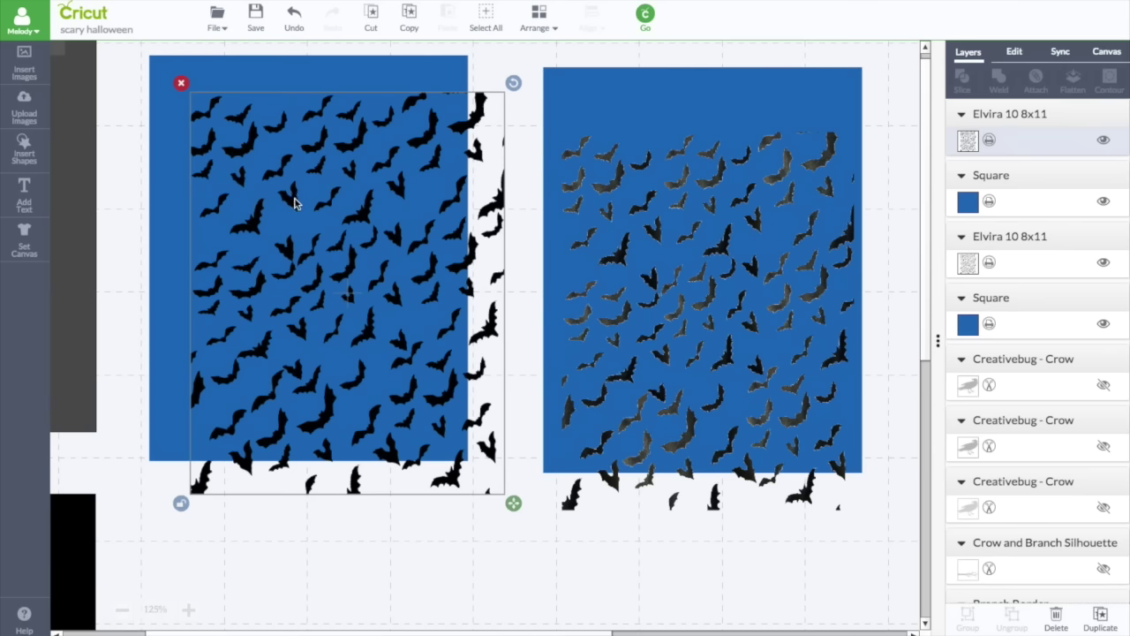
pyautogui.moveTo(609, 189); pyautogui.dragTo(600, 164)
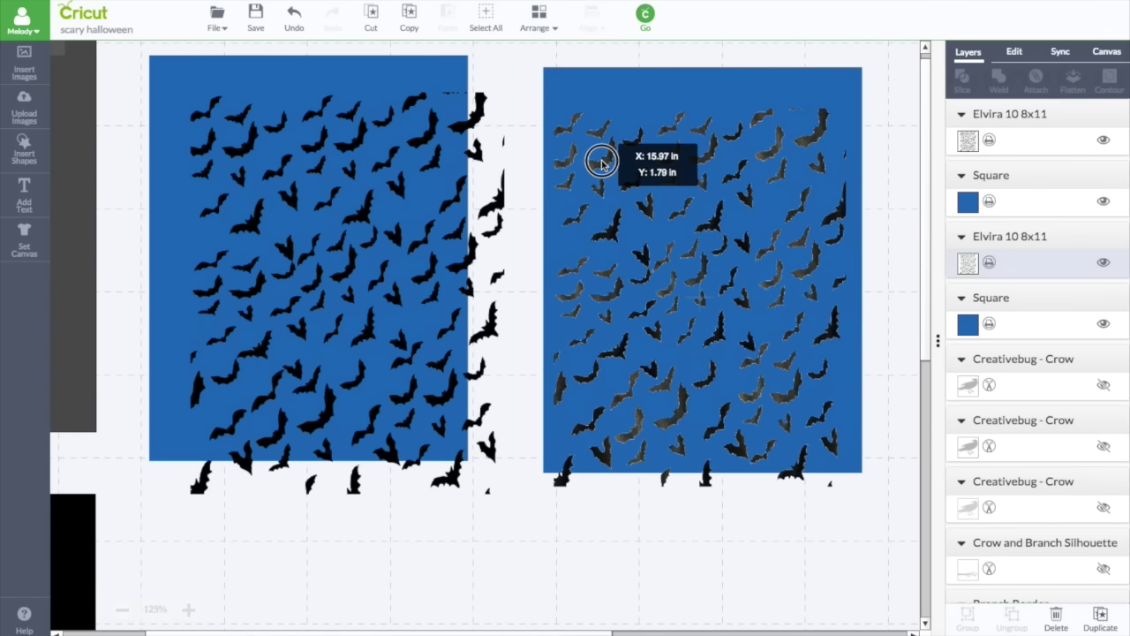
pyautogui.moveTo(601, 164); pyautogui.dragTo(575, 157)
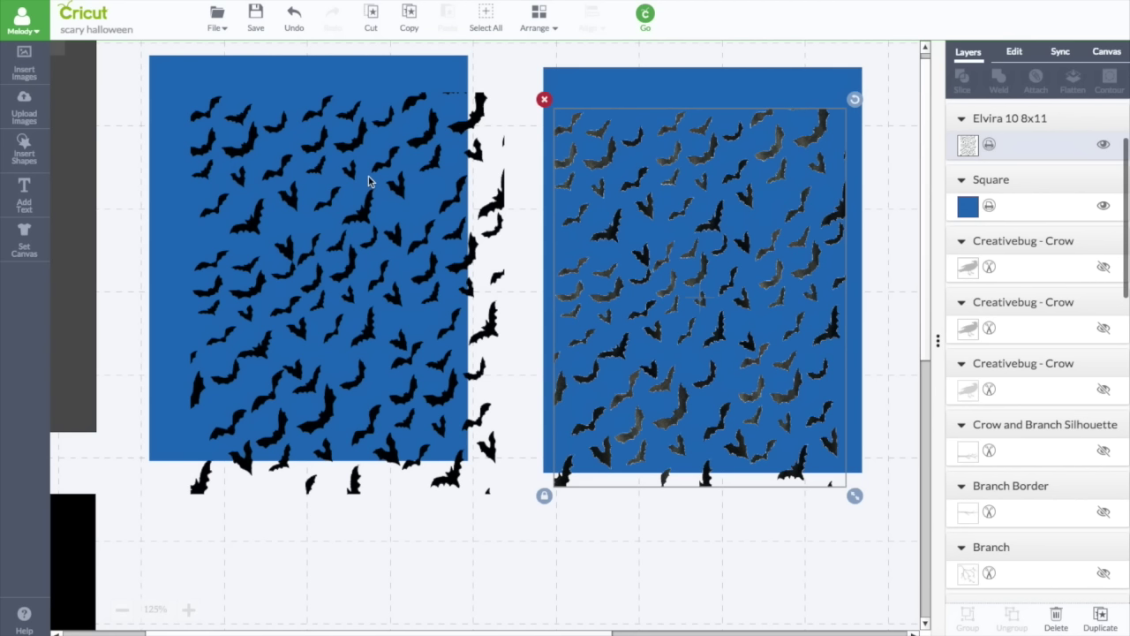
# - Start a regular image upload and bring up the file browser
pyautogui.click(25, 117)
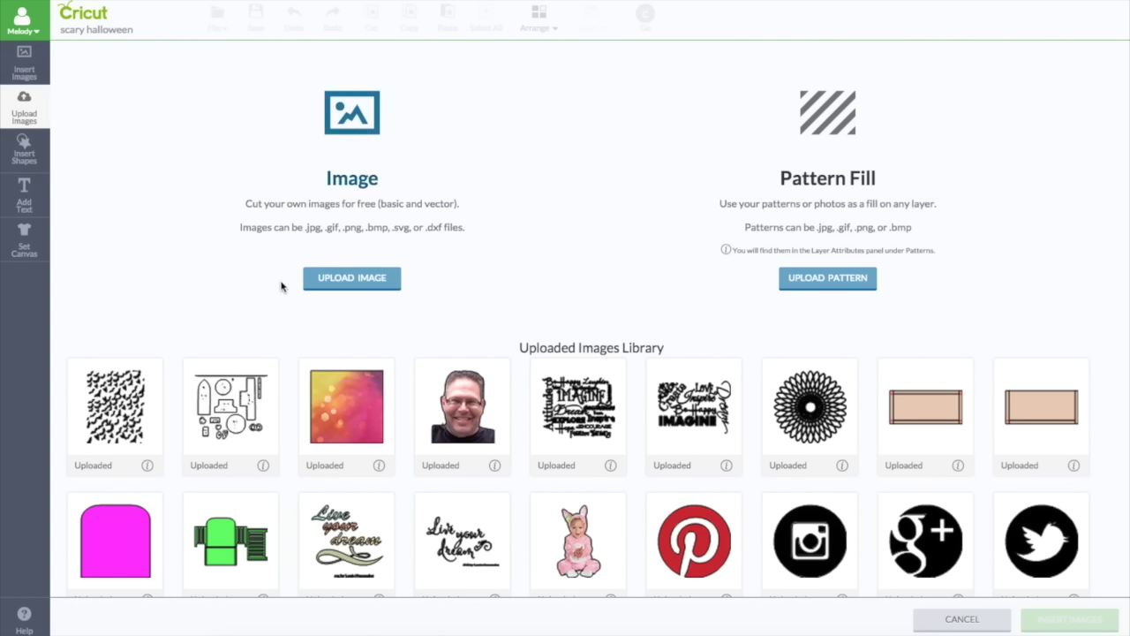
pyautogui.click(358, 281)
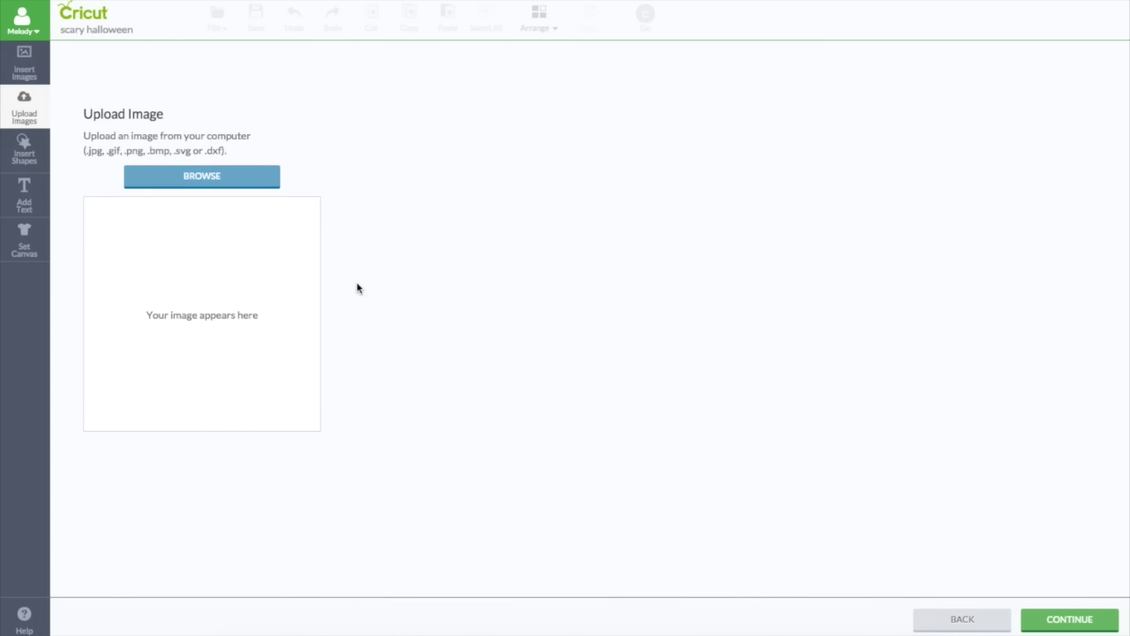
pyautogui.click(211, 182)
# - Find Elvira 10 8x11.png in Cover Flow view and load it for upload
pyautogui.click(243, 11)
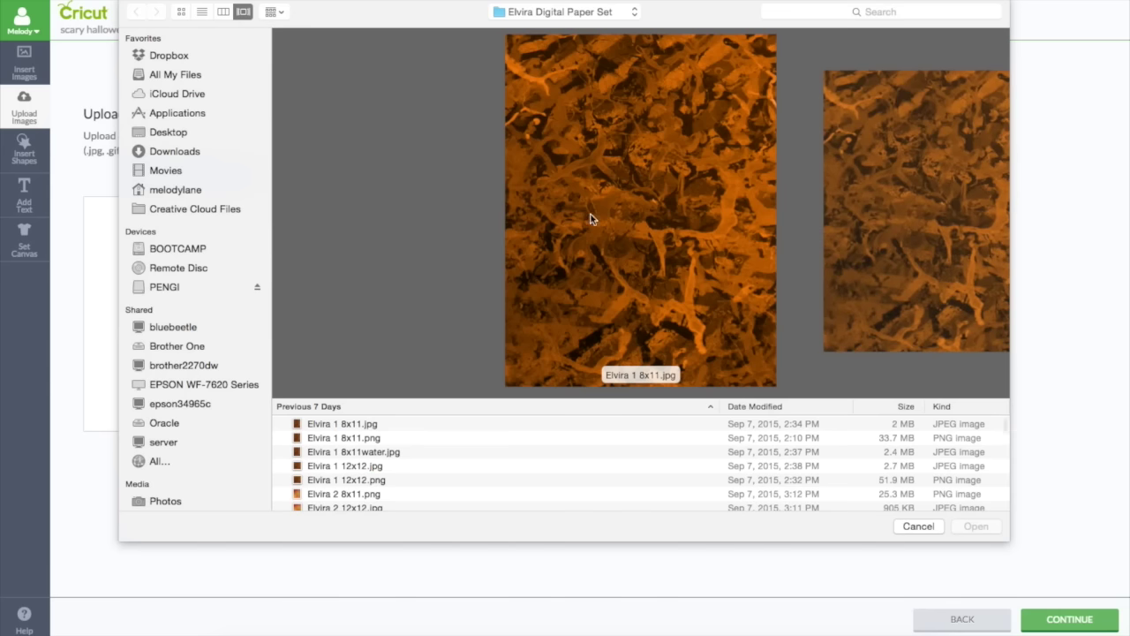
pyautogui.hscroll(5, 655, 265)
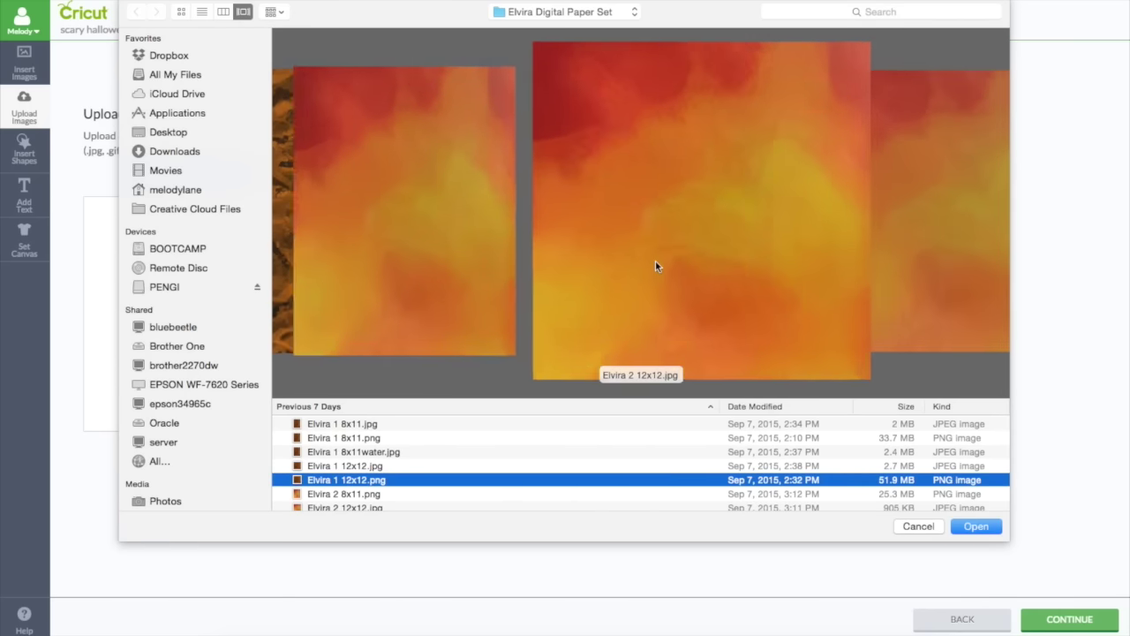
pyautogui.hscroll(10, 655, 265)
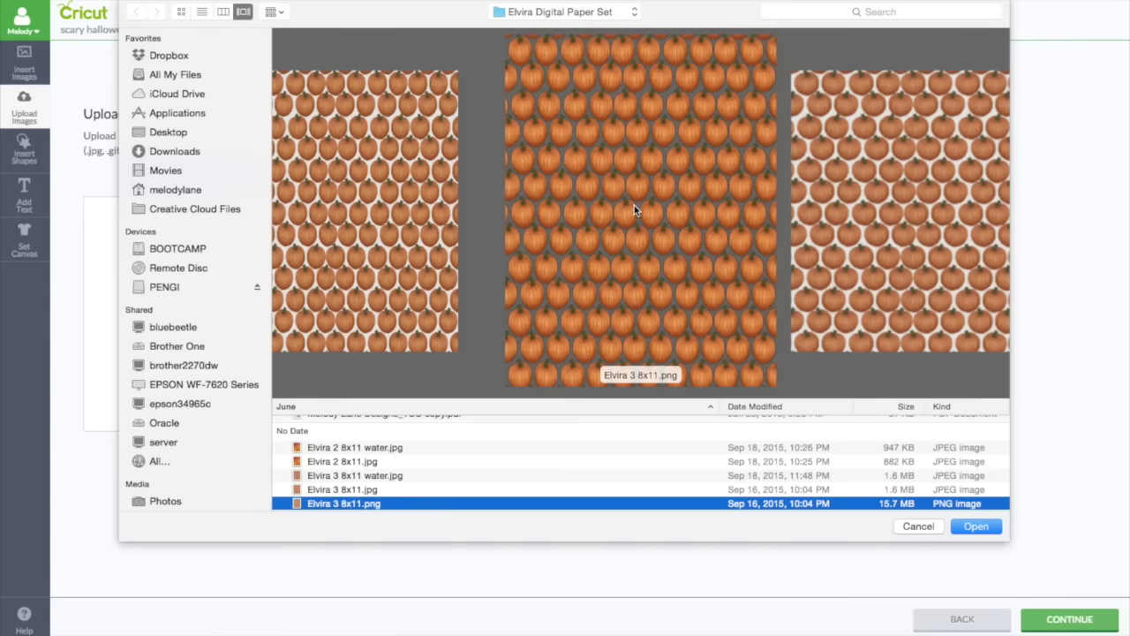
pyautogui.hscroll(-3, 632, 205)
pyautogui.hscroll(2, 634, 204)
pyautogui.hscroll(-1, 635, 204)
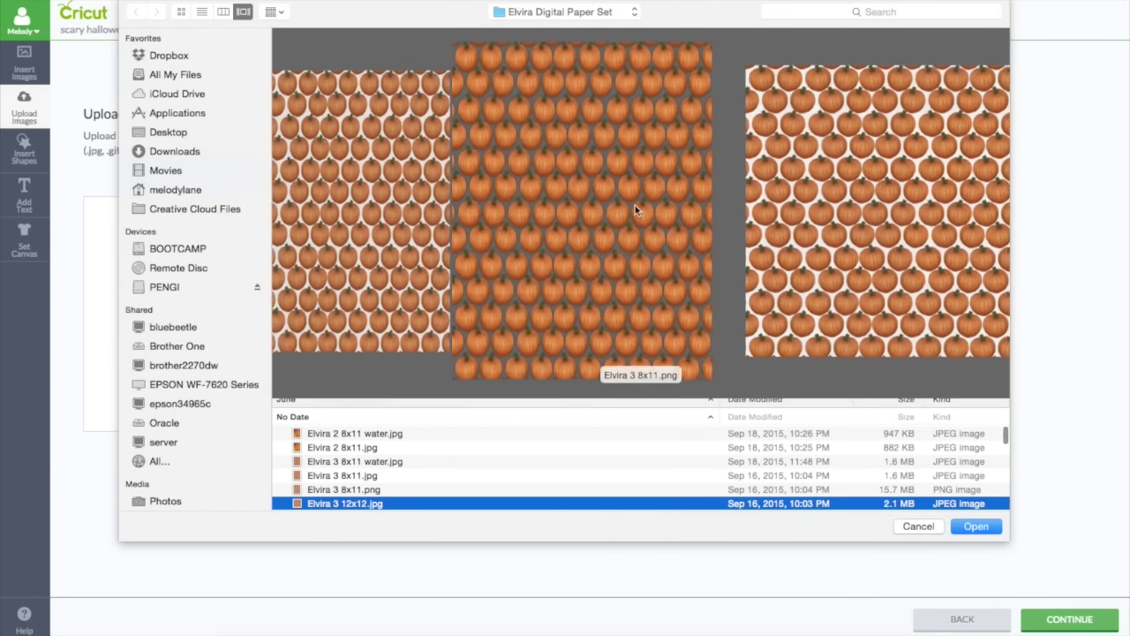
pyautogui.hscroll(1, 635, 205)
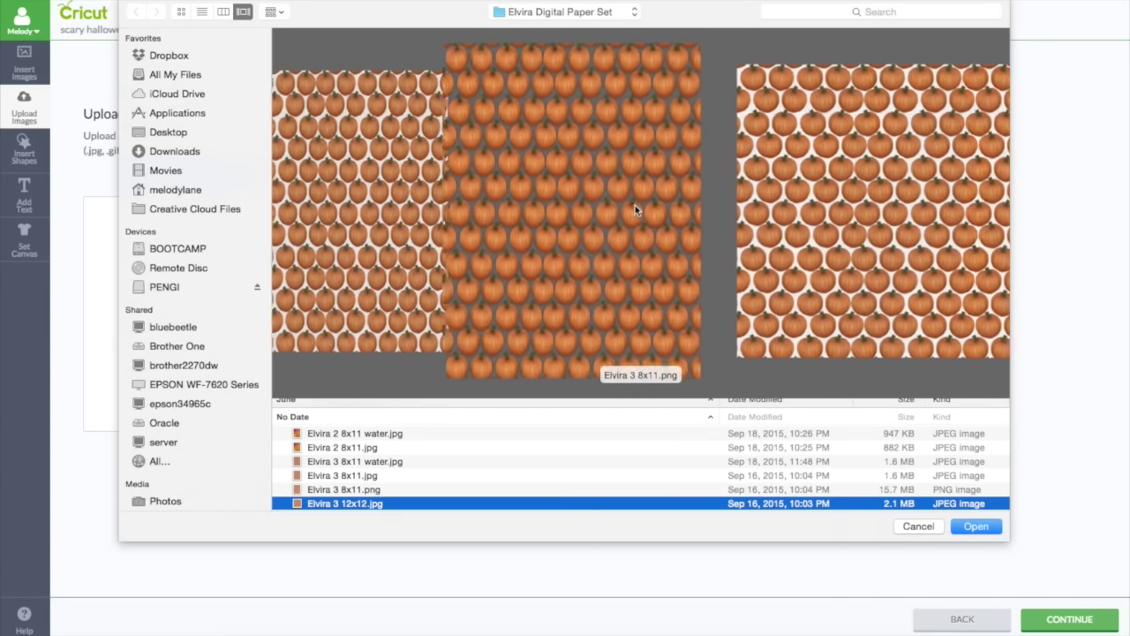
pyautogui.hscroll(-1, 635, 205)
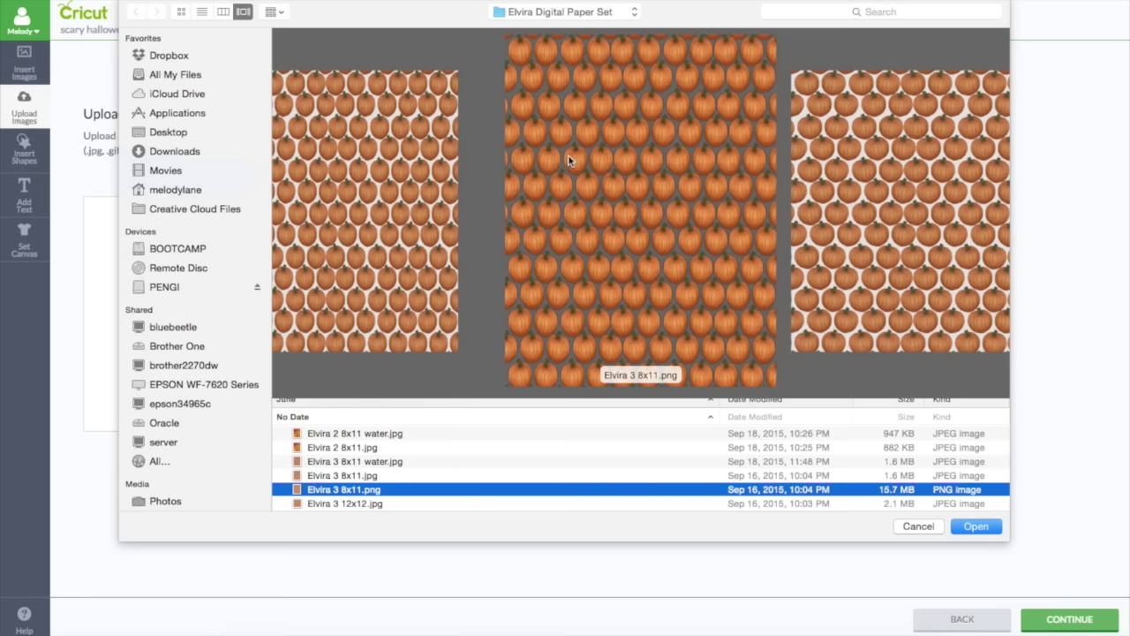
pyautogui.hscroll(1, 640, 197)
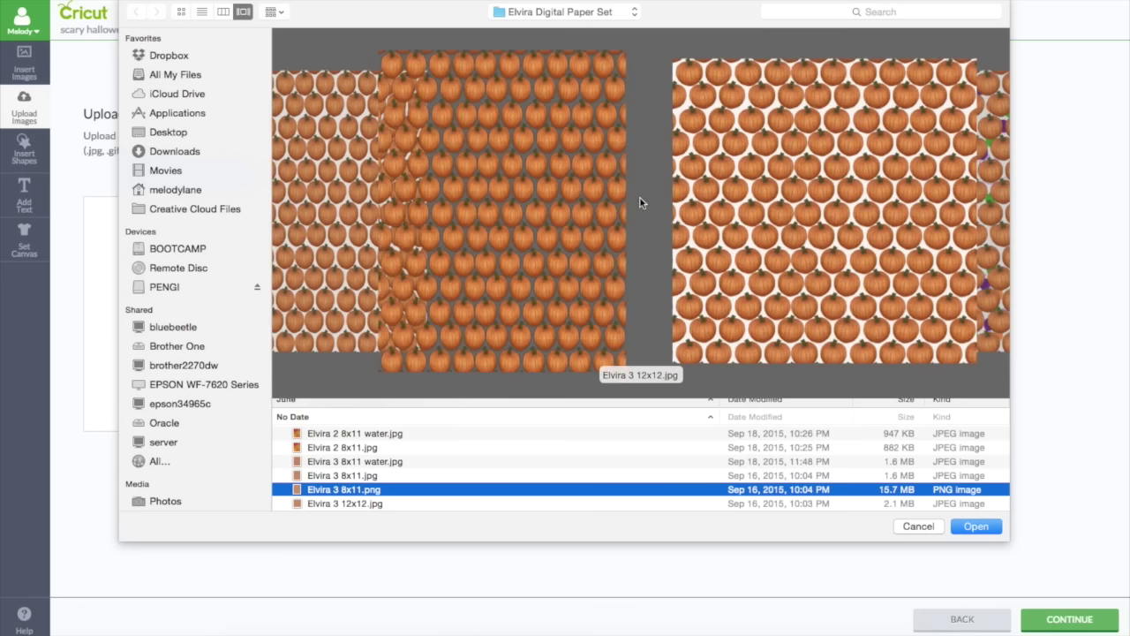
pyautogui.hscroll(2, 642, 202)
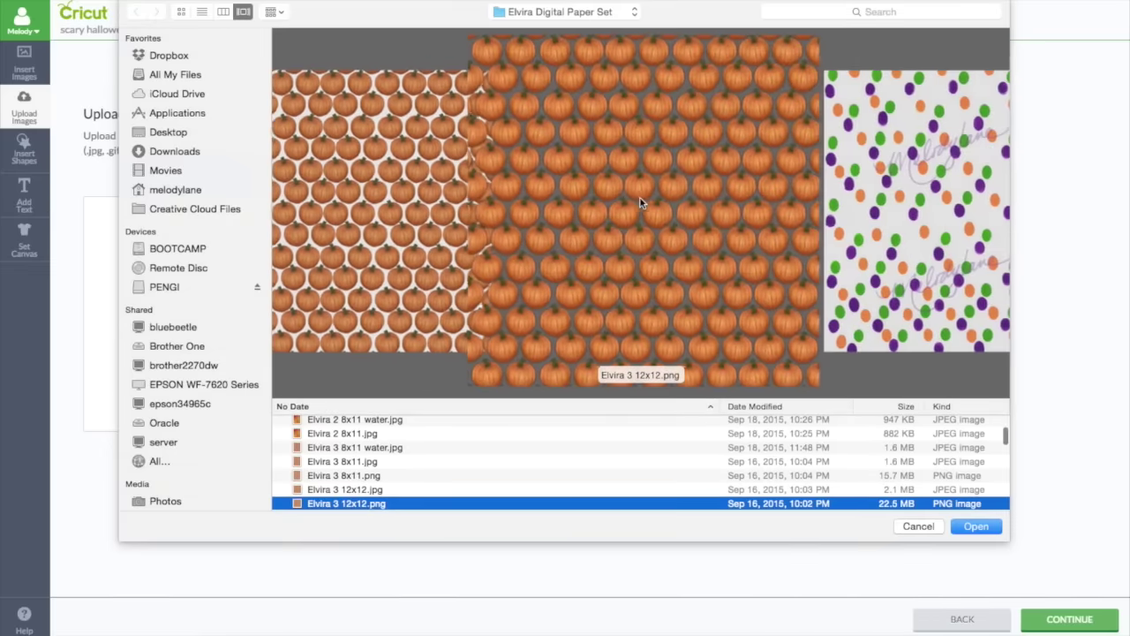
pyautogui.hscroll(7, 640, 202)
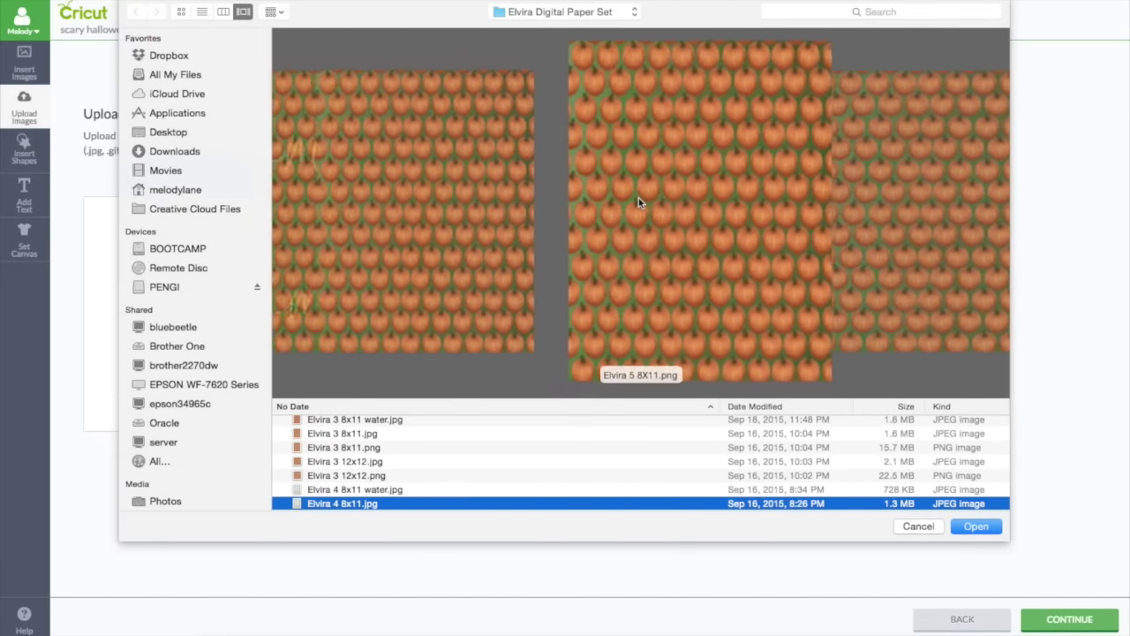
pyautogui.hscroll(3, 638, 202)
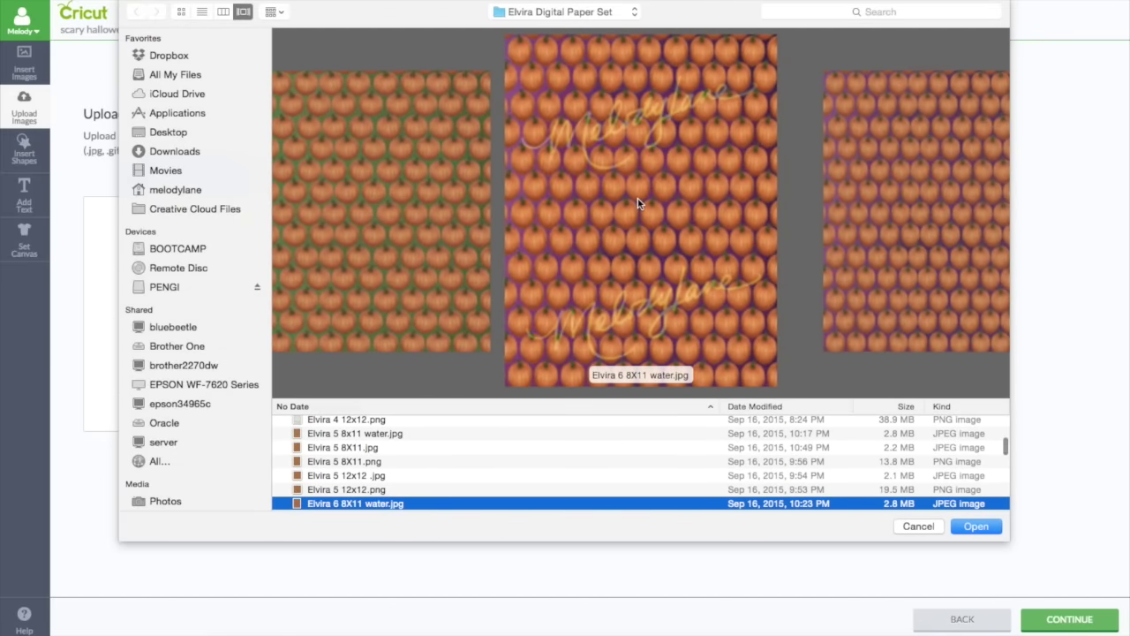
pyautogui.hscroll(11, 638, 198)
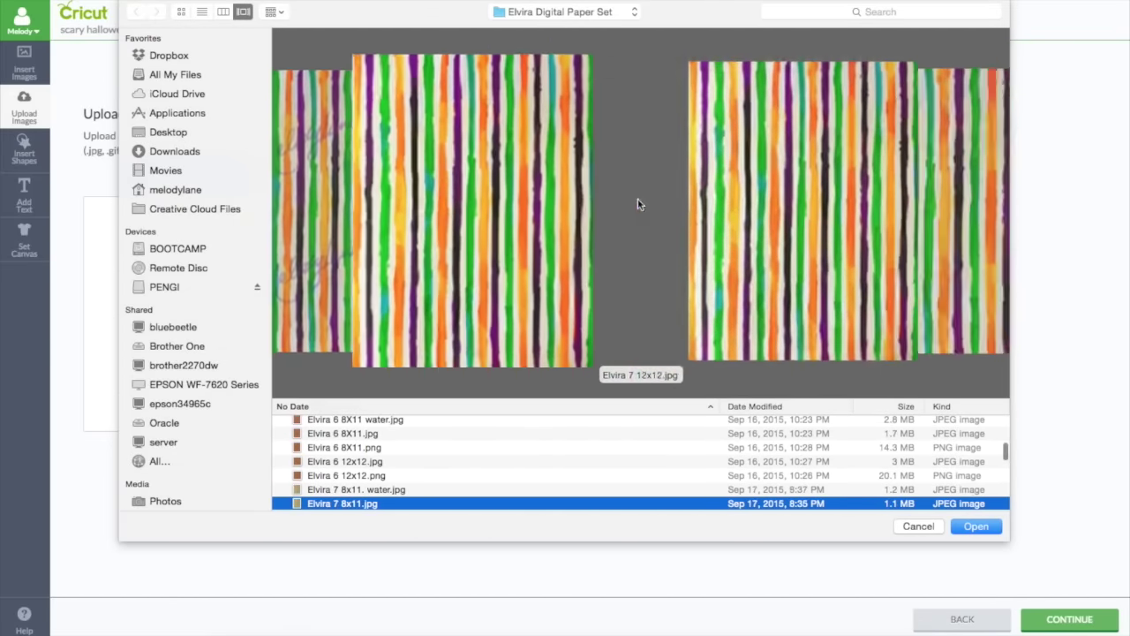
pyautogui.hscroll(6, 637, 199)
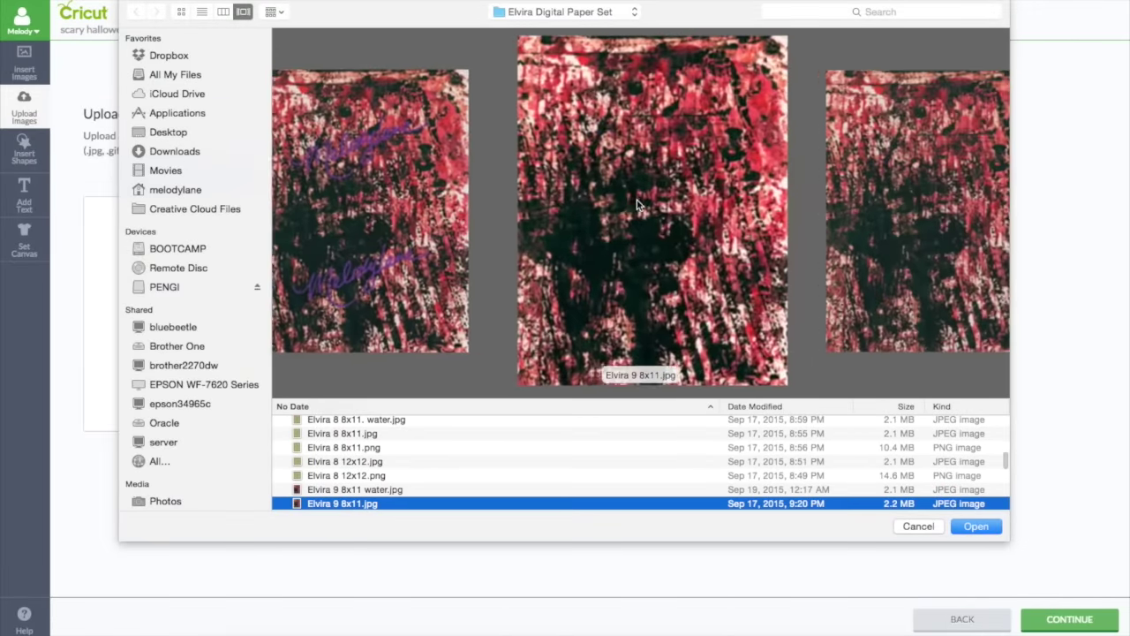
pyautogui.hscroll(7, 638, 205)
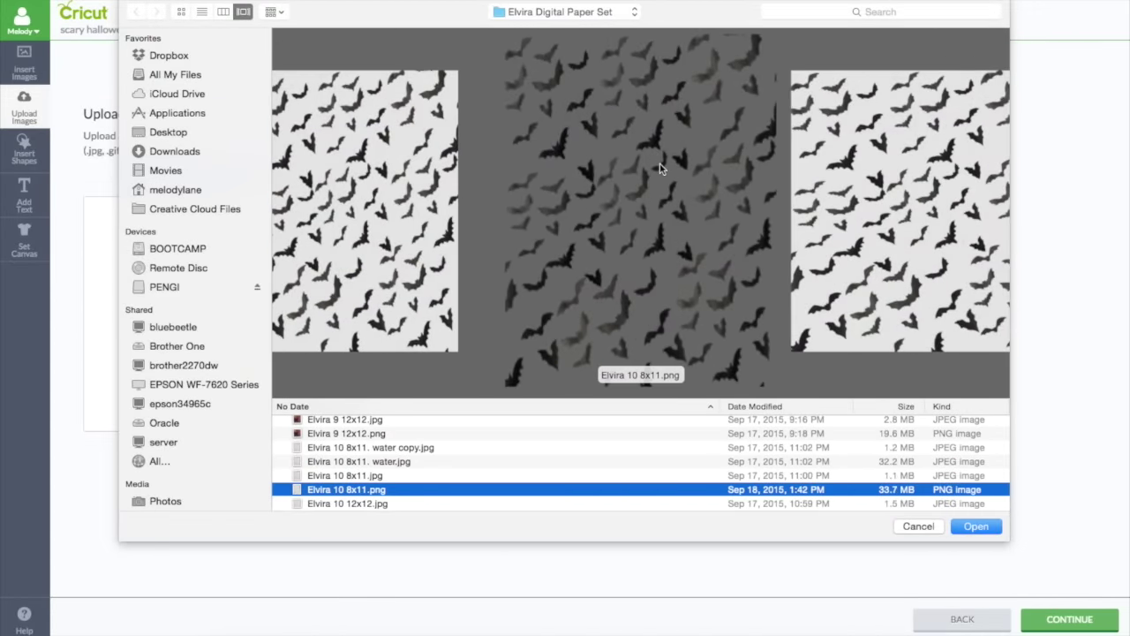
pyautogui.hscroll(3, 659, 164)
pyautogui.hscroll(-1, 660, 164)
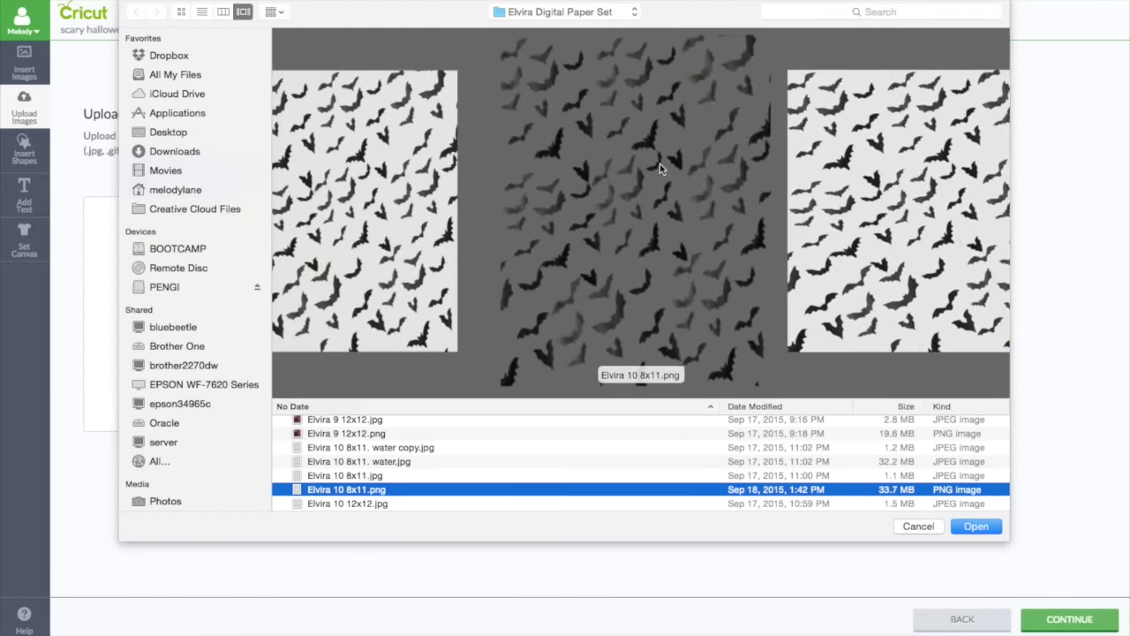
pyautogui.hscroll(1, 659, 163)
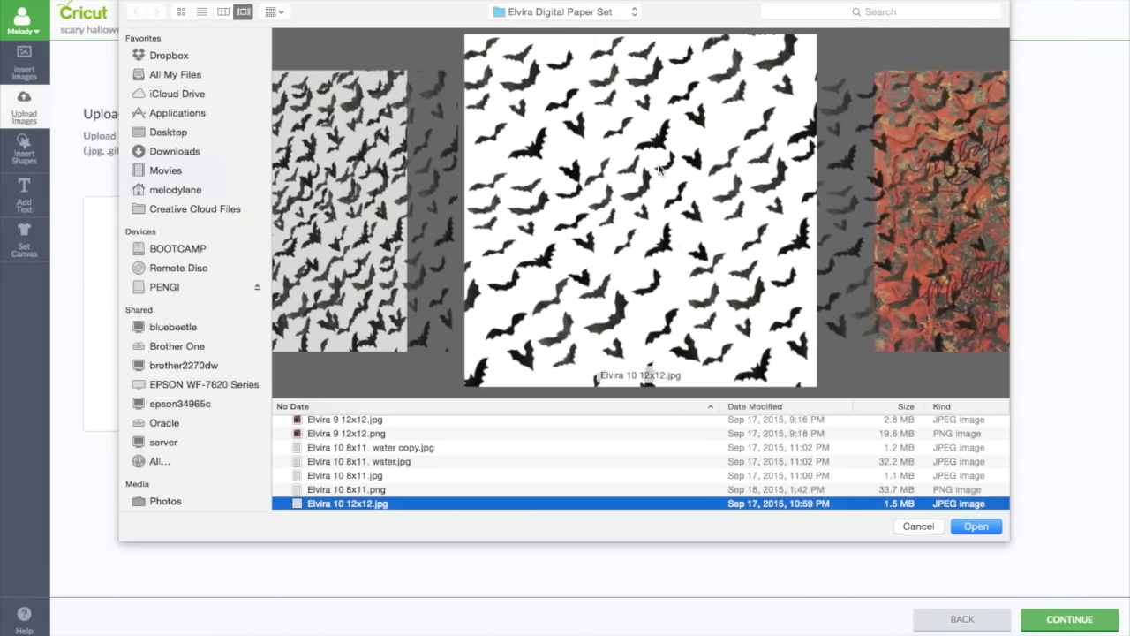
pyautogui.hscroll(1, 658, 168)
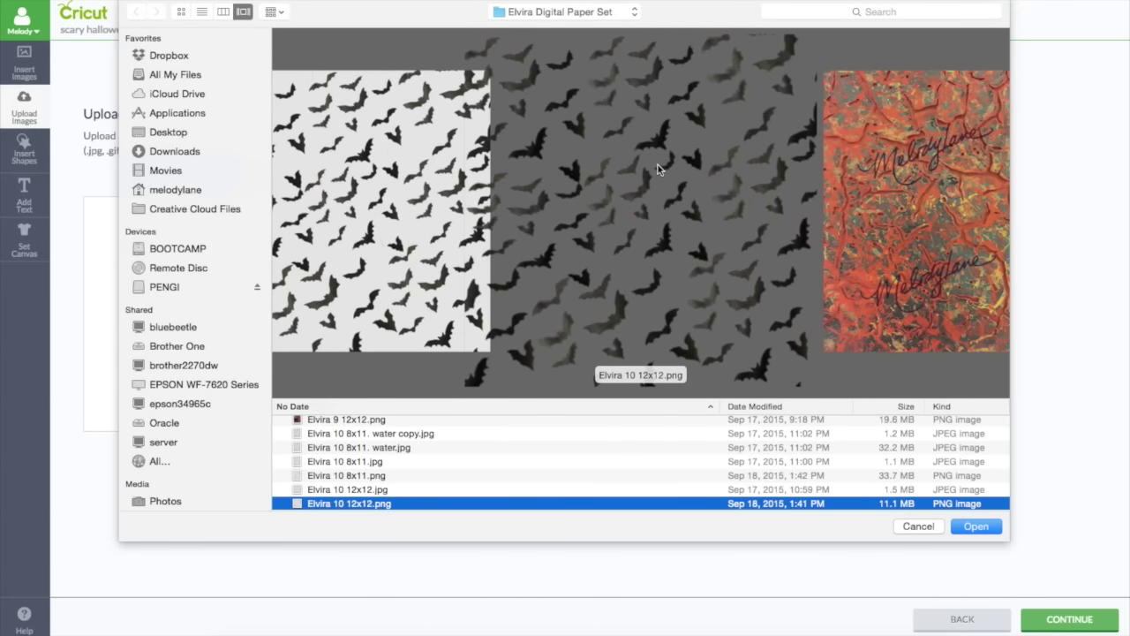
pyautogui.hscroll(-2, 658, 164)
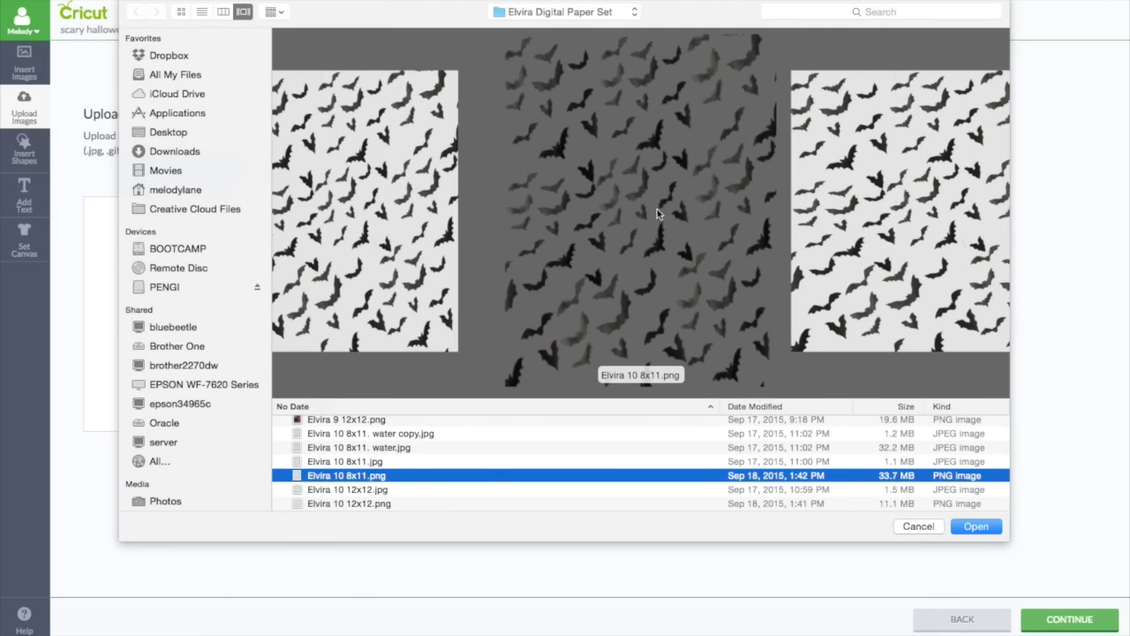
pyautogui.click(982, 526)
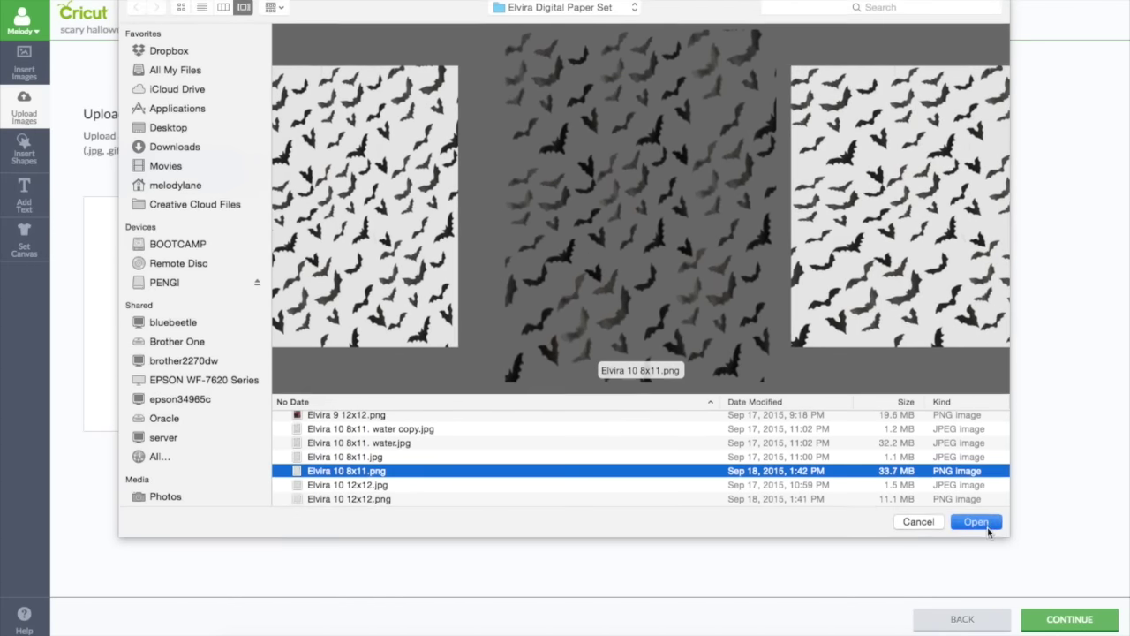
# - Keep the Complex image type and continue to the Select & Erase screen
pyautogui.click(1068, 620)
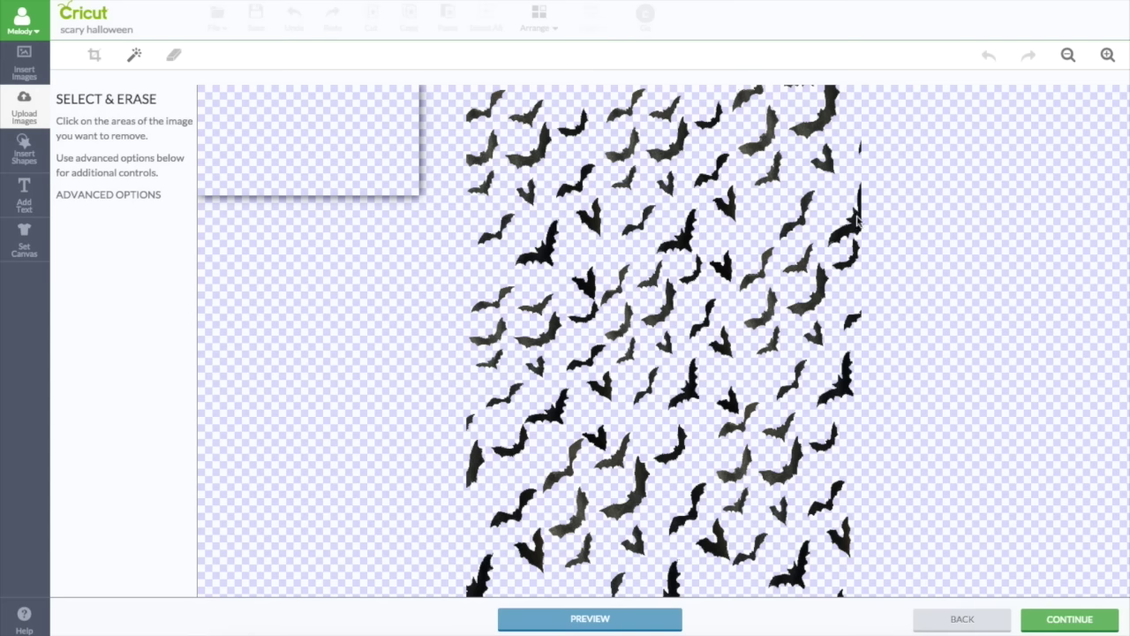
# - Save Elvira 10 8x11 as a Print Then Cut image tagged bats, halloween
pyautogui.click(1064, 620)
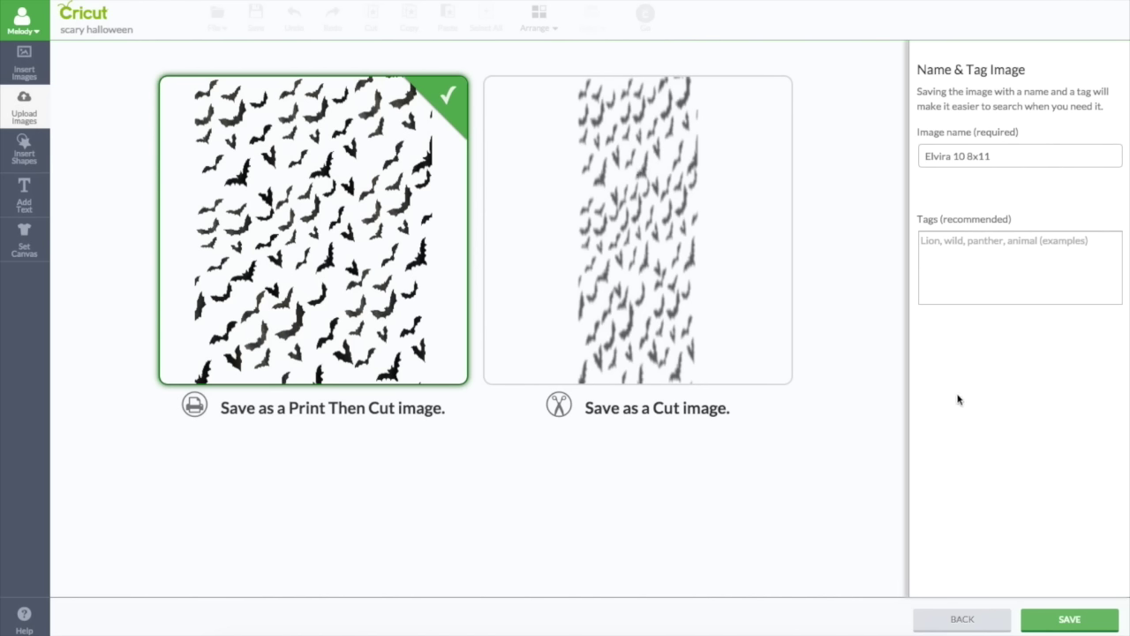
pyautogui.click(967, 247)
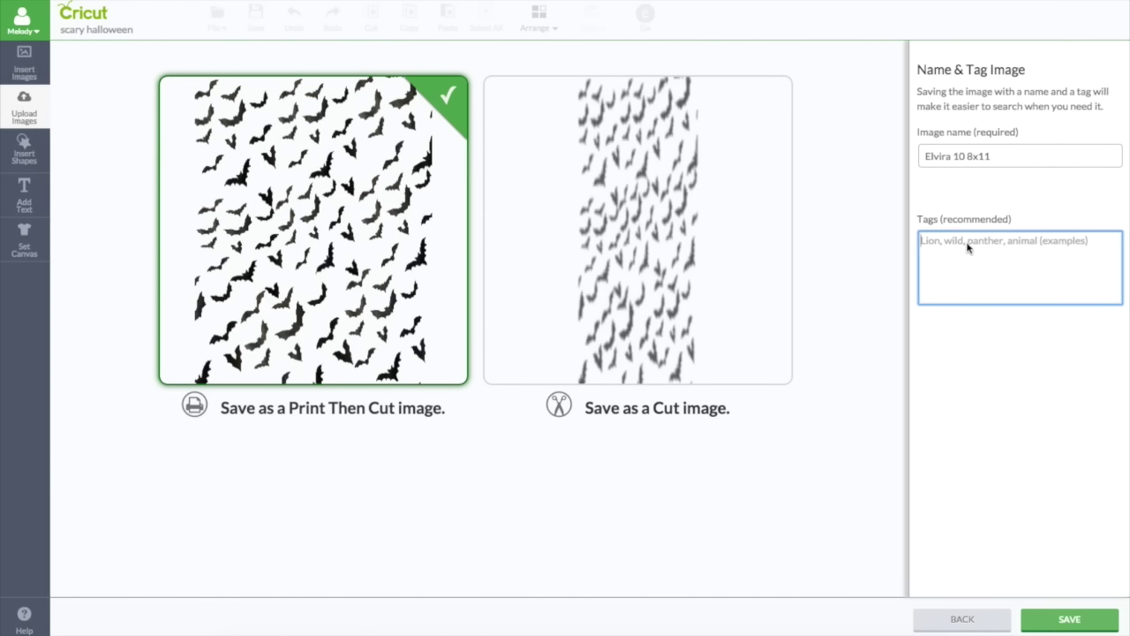
pyautogui.write('bats, halloween')
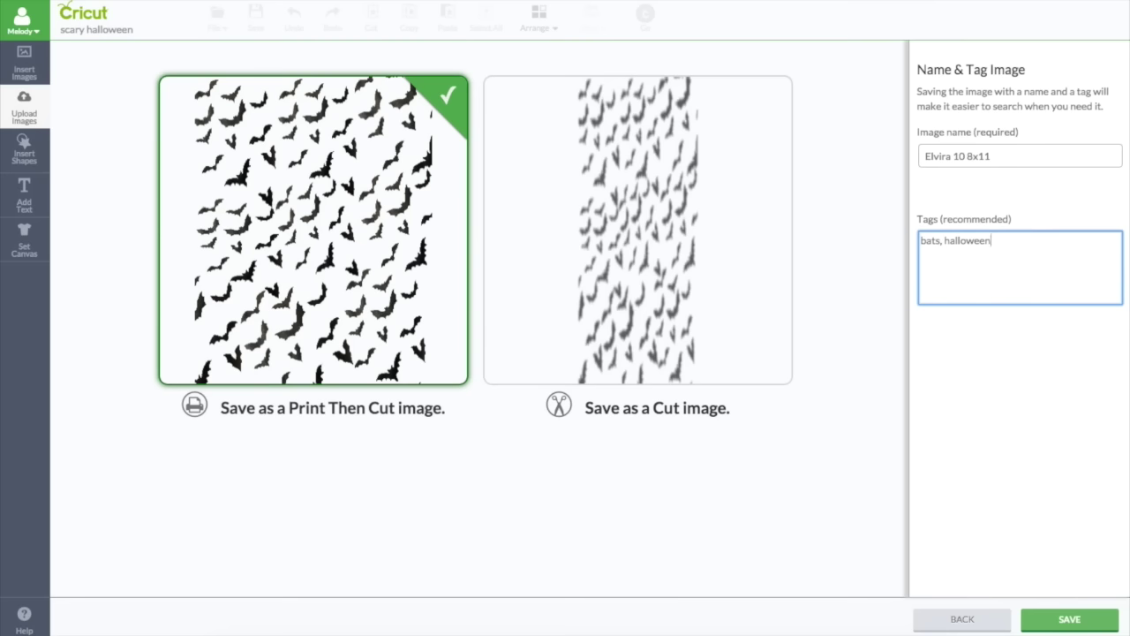
pyautogui.click(1069, 621)
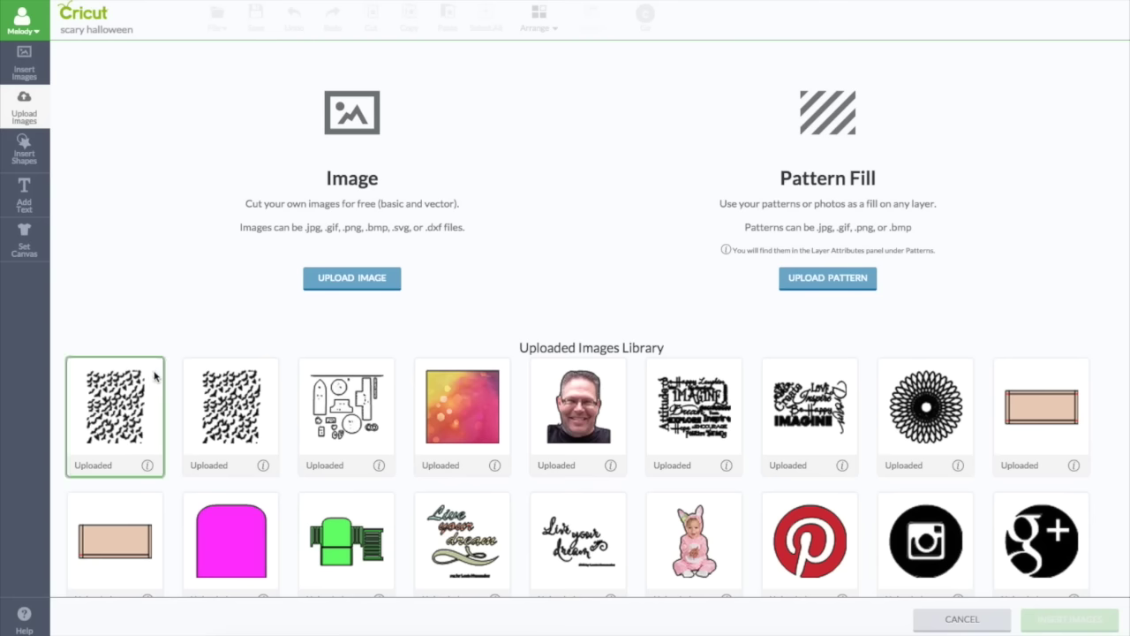
# - Insert the first bat thumbnail, Elvira 10 8x11, from the Uploaded Images Library onto the canvas
pyautogui.click(152, 375)
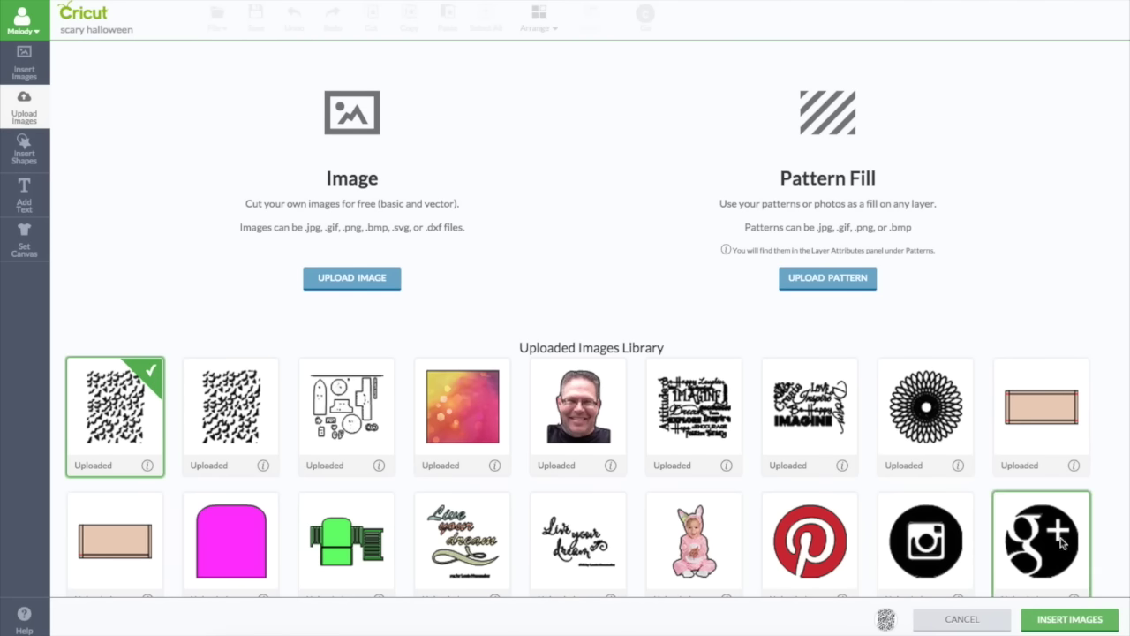
pyautogui.click(1066, 621)
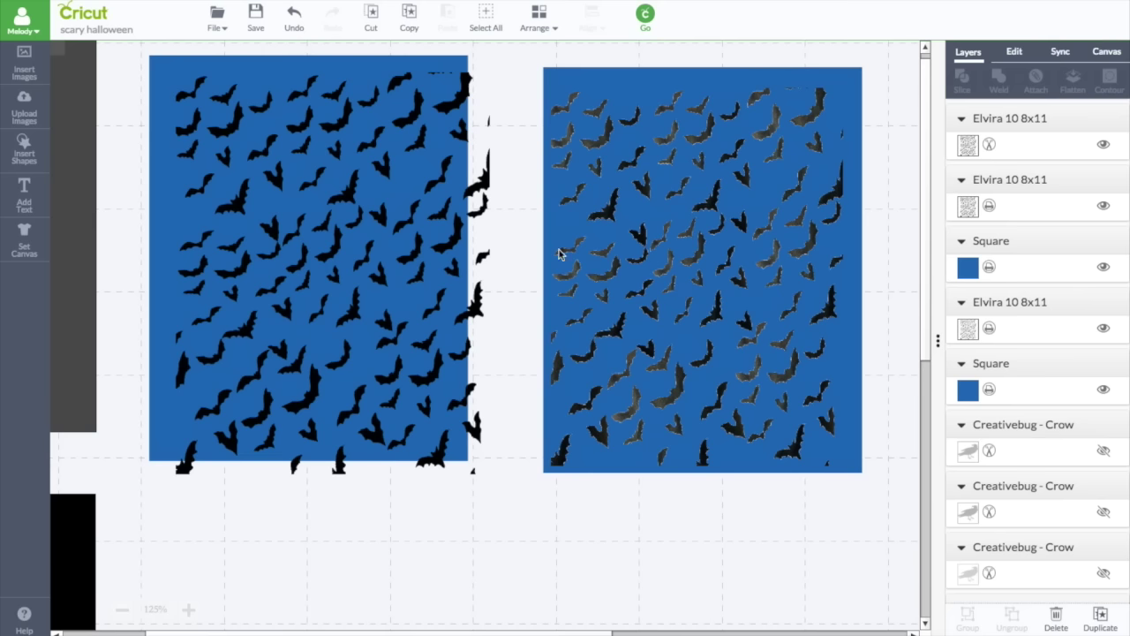
# - Drag the new, right and left bat images onto their blue squares
pyautogui.moveTo(485, 189); pyautogui.dragTo(469, 176)
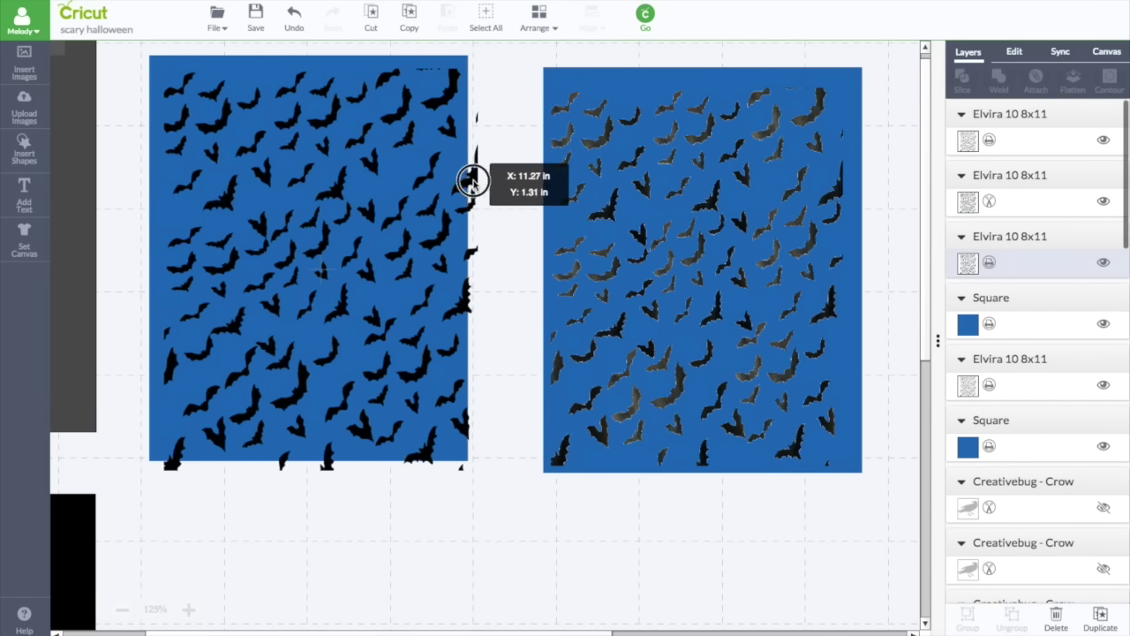
pyautogui.click(583, 212)
pyautogui.moveTo(598, 214); pyautogui.dragTo(589, 141)
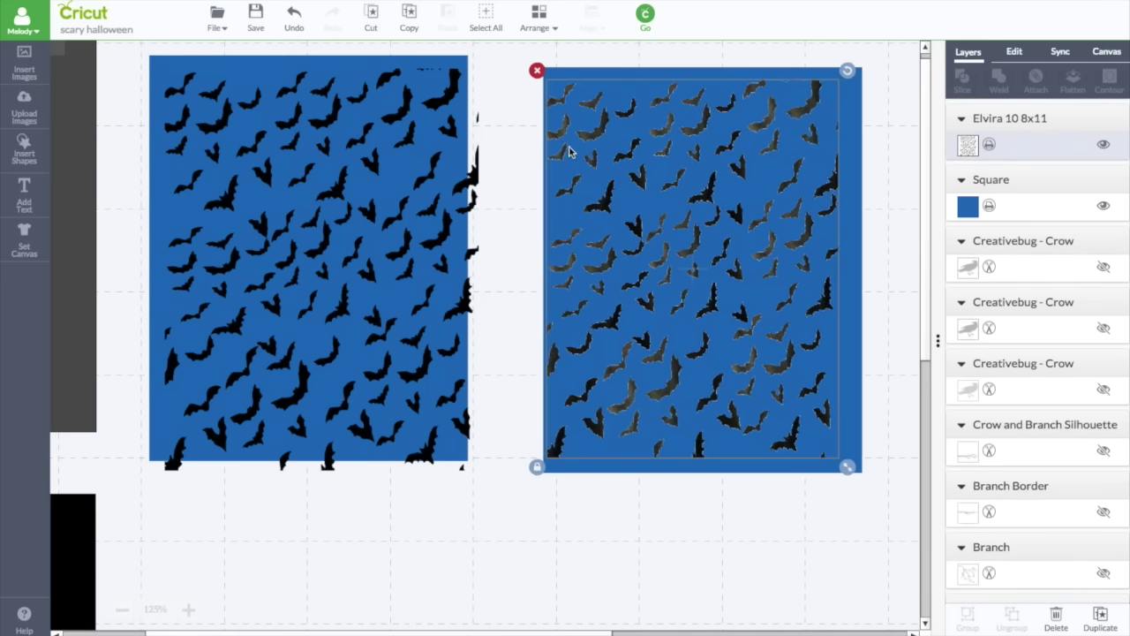
pyautogui.click(419, 224)
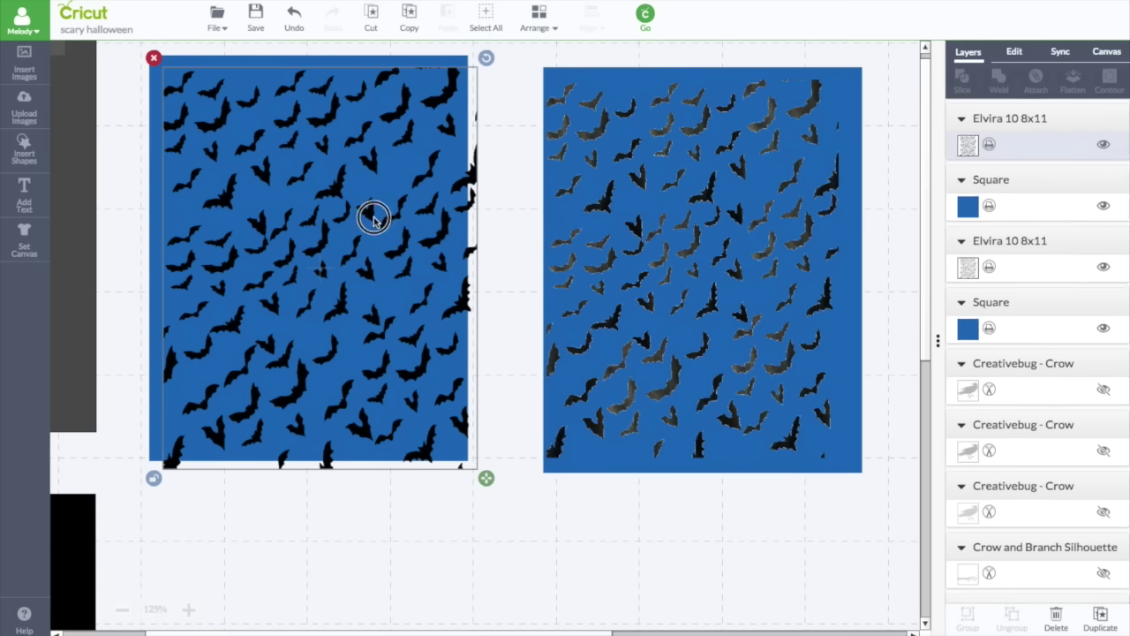
pyautogui.moveTo(373, 217); pyautogui.dragTo(364, 208)
# - Zoom the canvas out to 100% and select the left bat image with its square
pyautogui.click(536, 227)
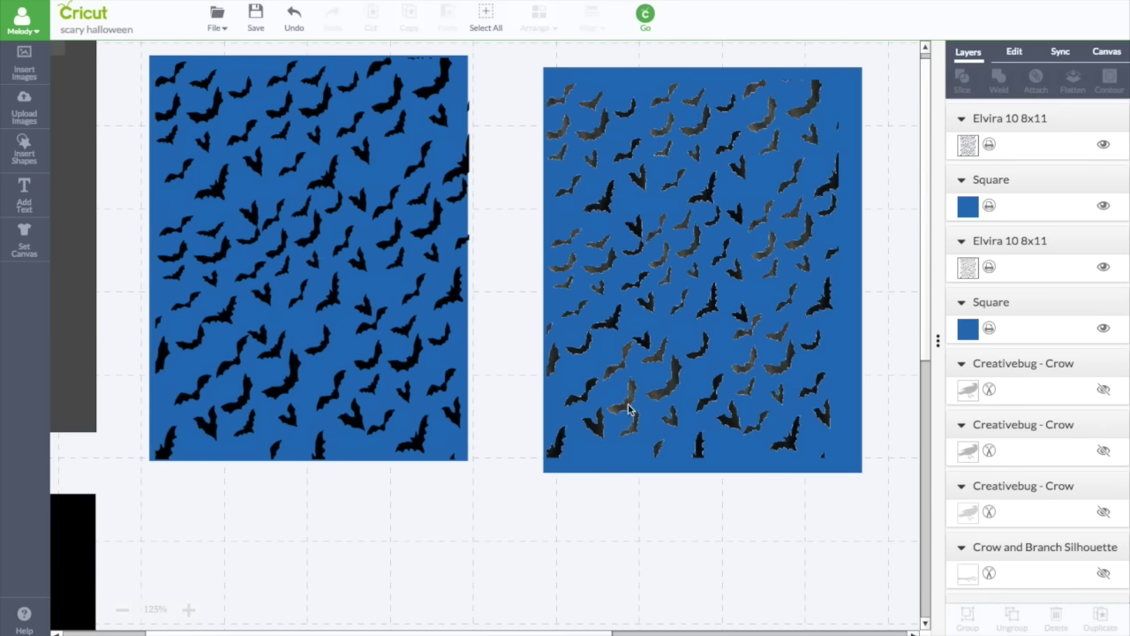
pyautogui.click(121, 610)
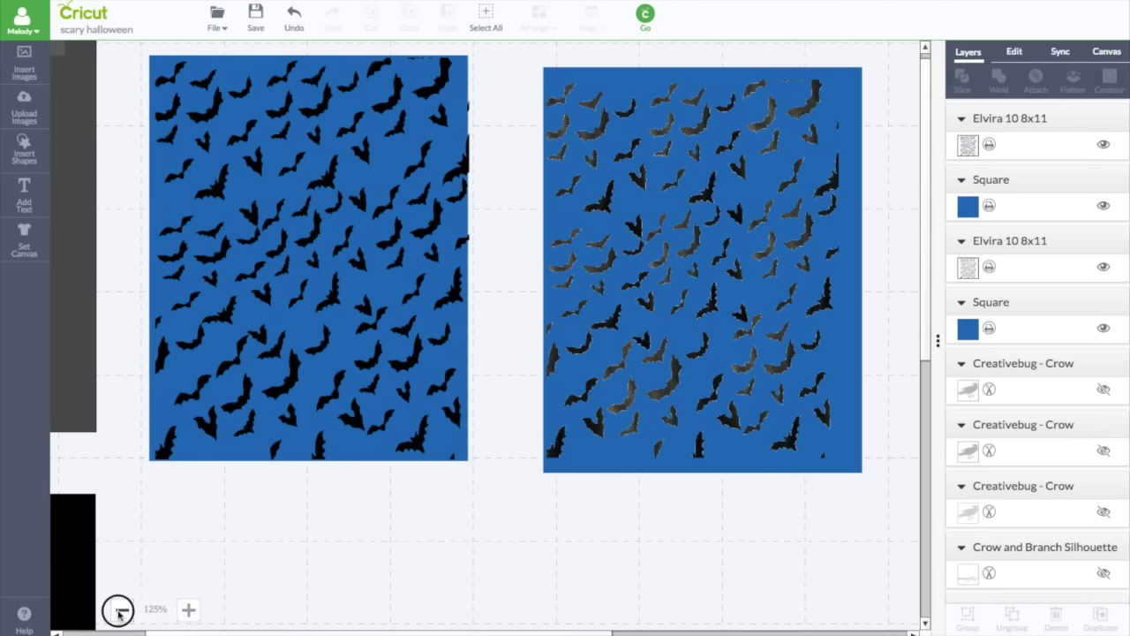
pyautogui.moveTo(180, 74); pyautogui.dragTo(417, 373)
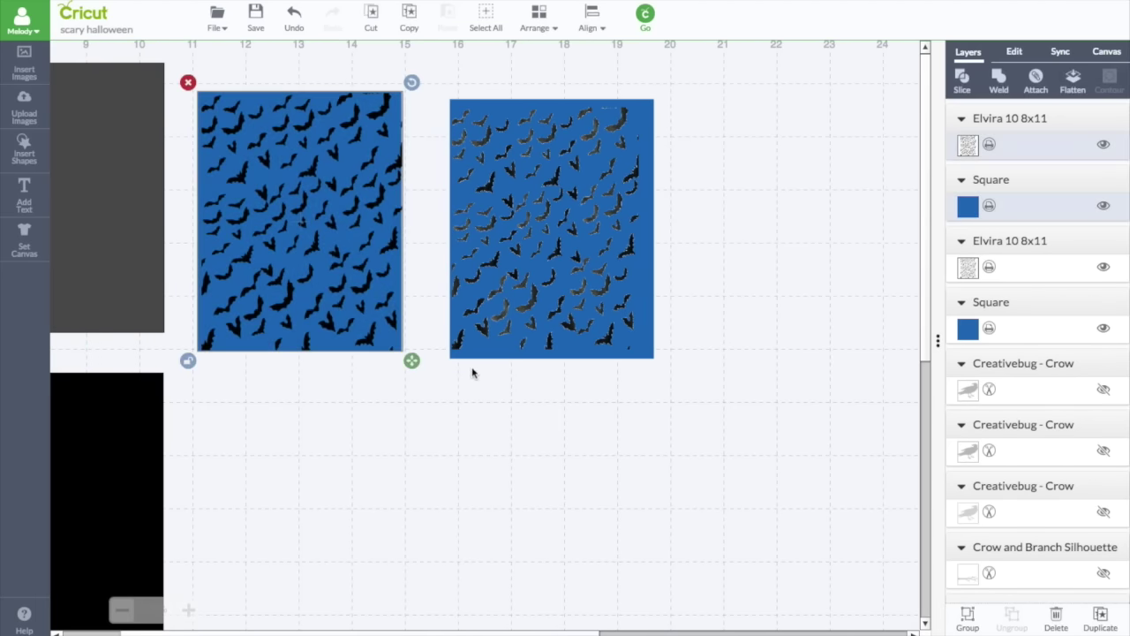
# - Flatten the left bat set, enlarge the right bat image to fit its square, then select them together
pyautogui.click(1077, 81)
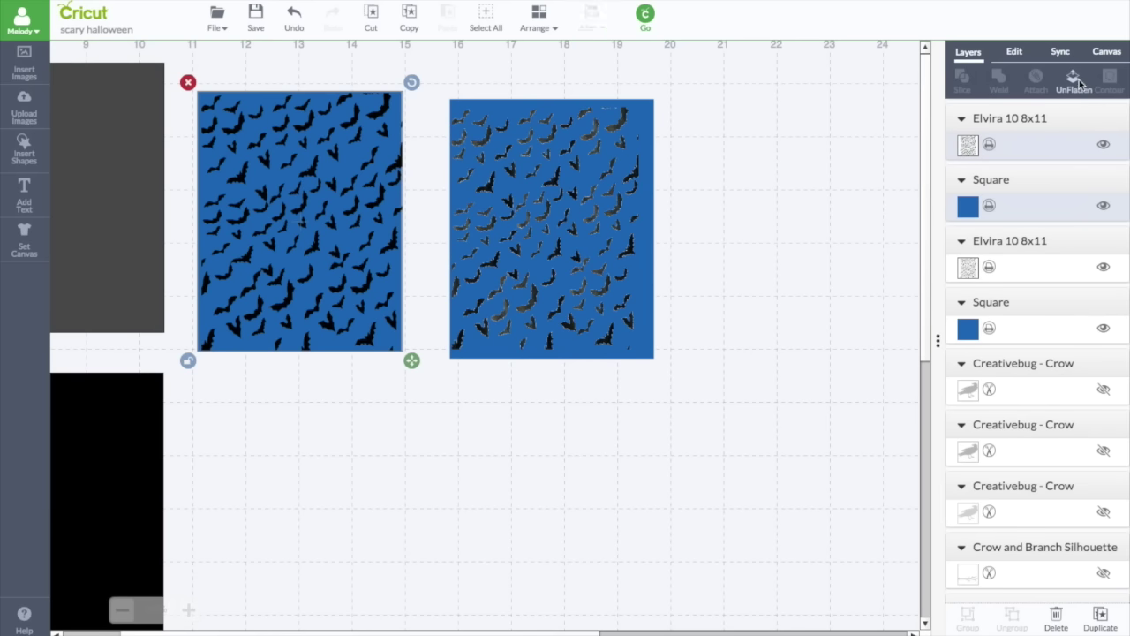
pyautogui.moveTo(330, 239); pyautogui.dragTo(352, 215)
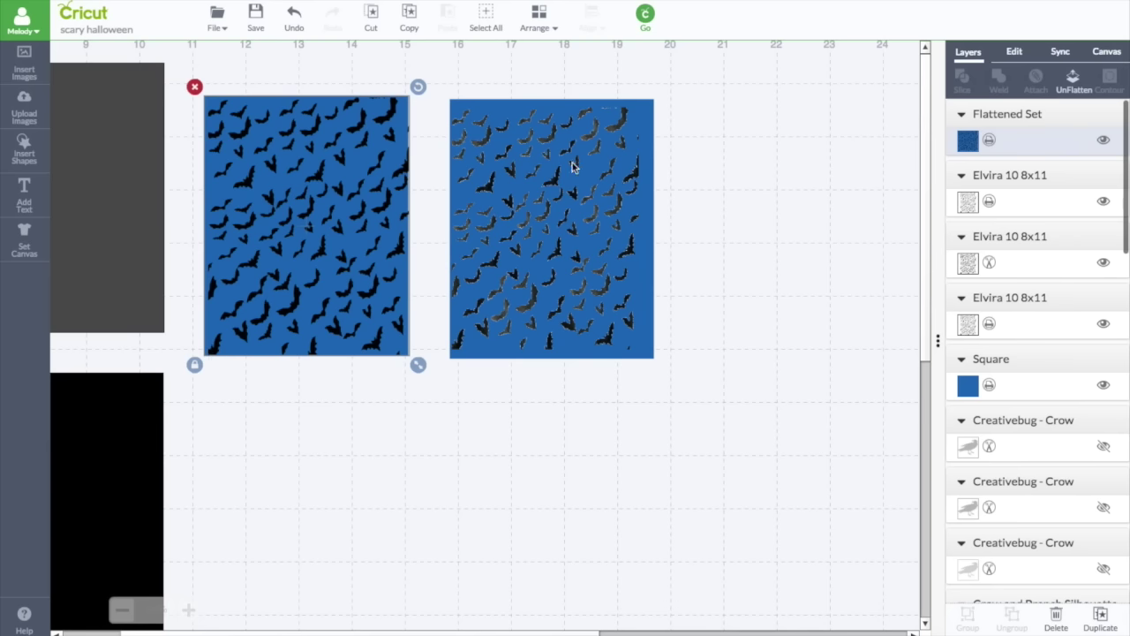
pyautogui.click(549, 180)
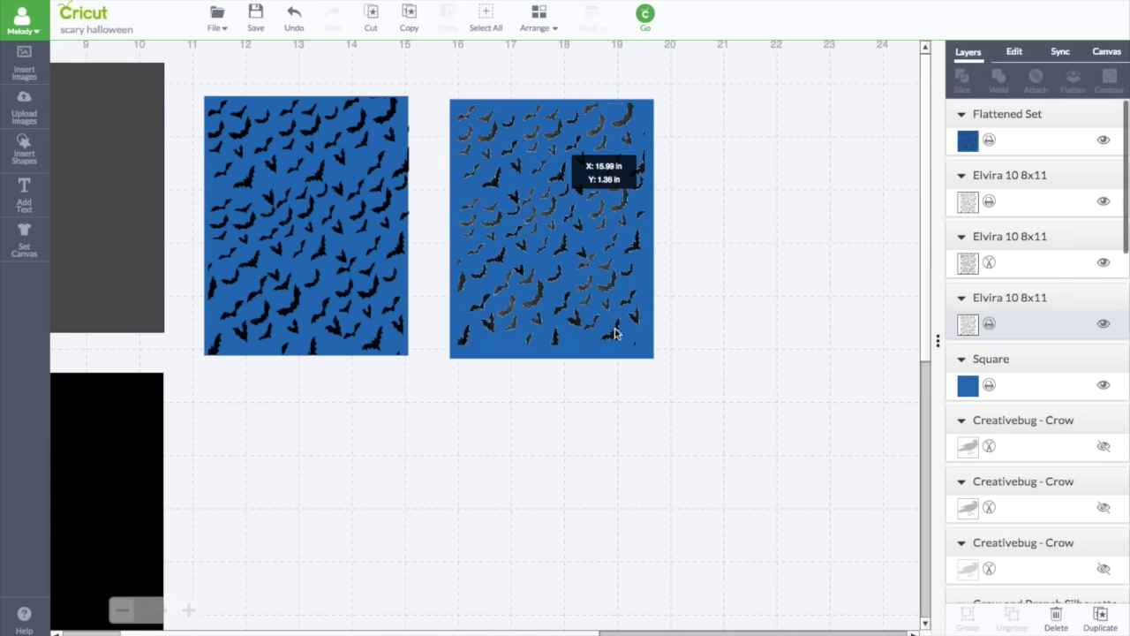
pyautogui.moveTo(653, 353); pyautogui.dragTo(664, 371)
pyautogui.moveTo(594, 309); pyautogui.dragTo(597, 316)
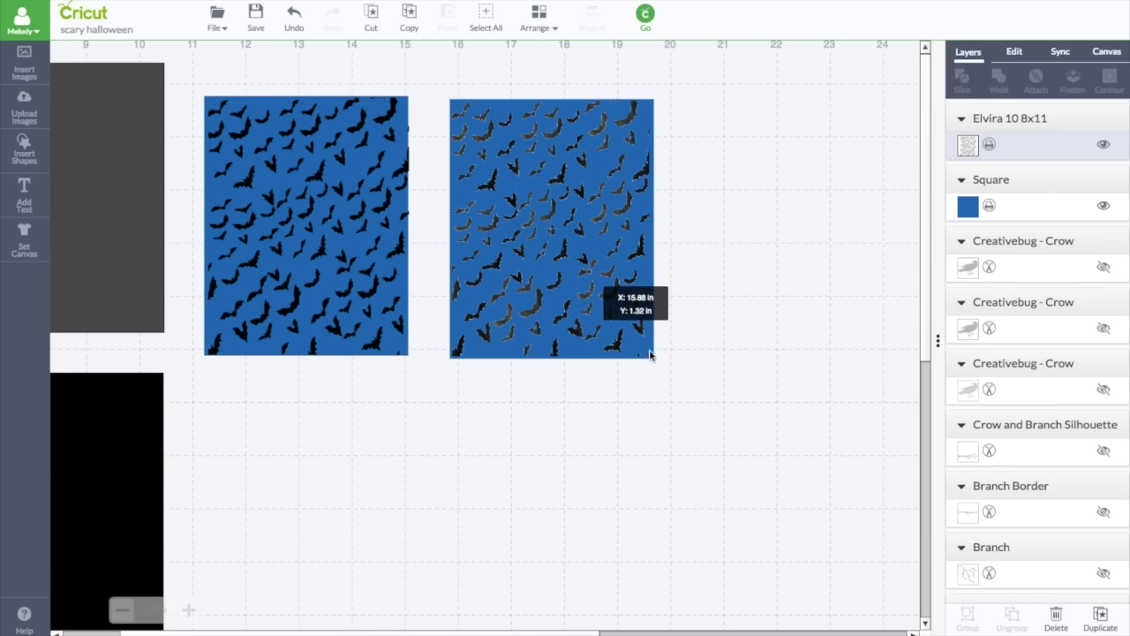
pyautogui.moveTo(659, 366); pyautogui.dragTo(658, 366)
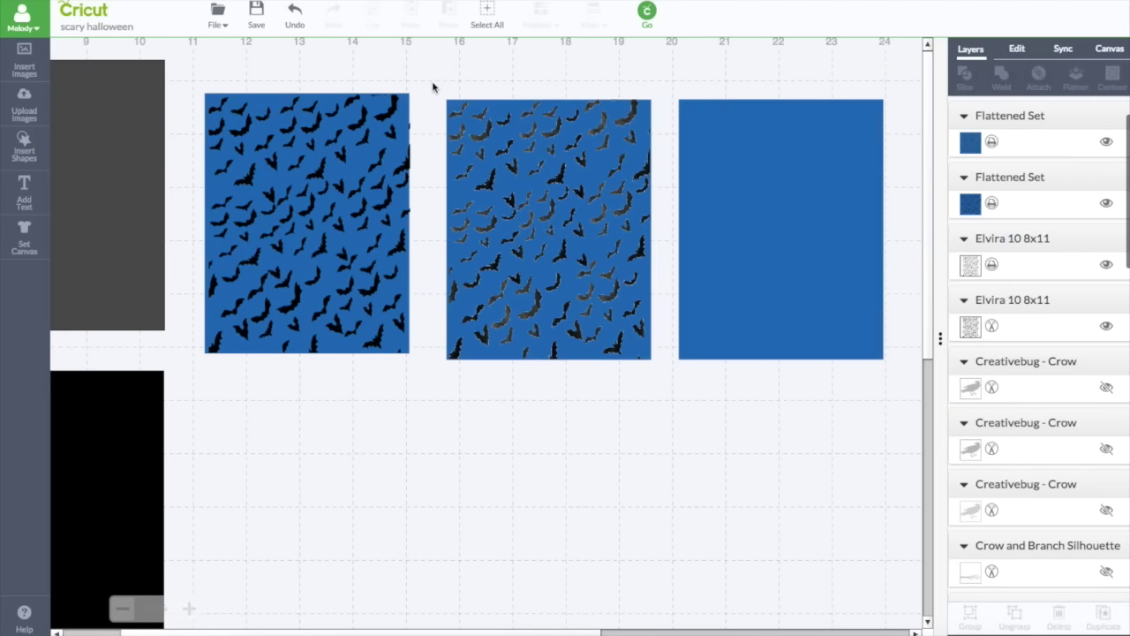
pyautogui.moveTo(432, 82); pyautogui.dragTo(665, 397)
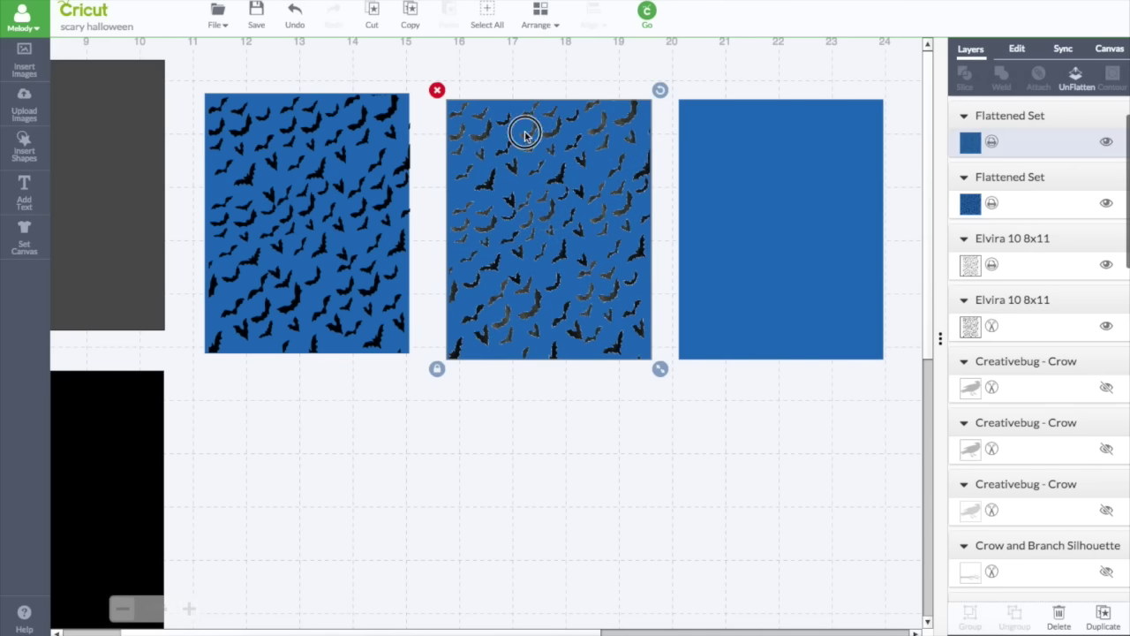
# - Select the plain blue rectangle and go to the Upload Images page
pyautogui.click(730, 130)
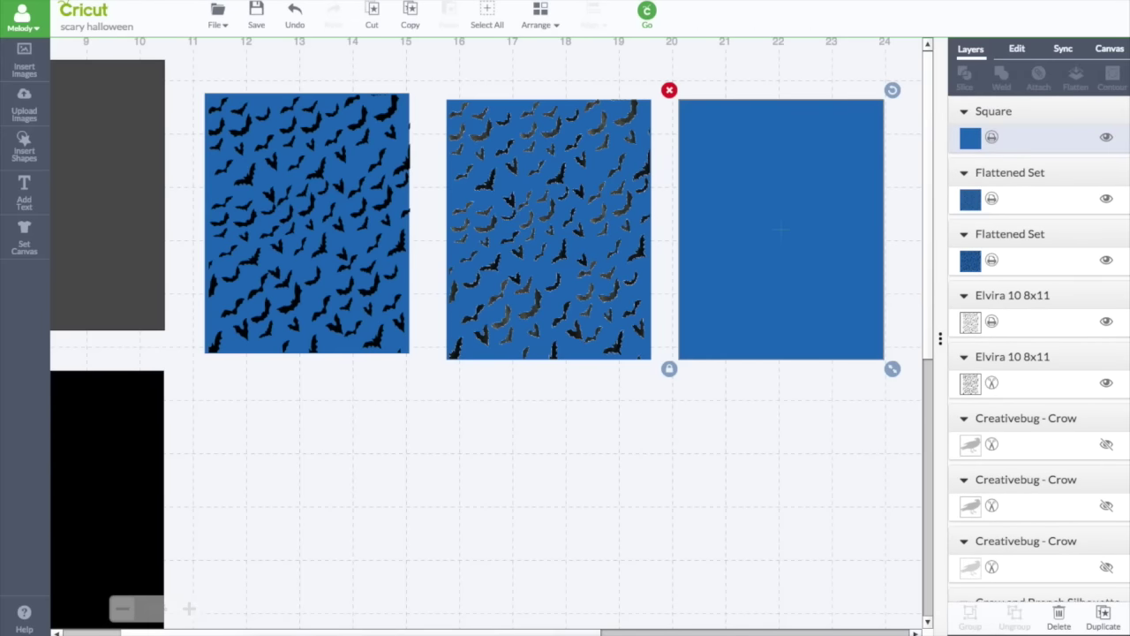
pyautogui.click(29, 114)
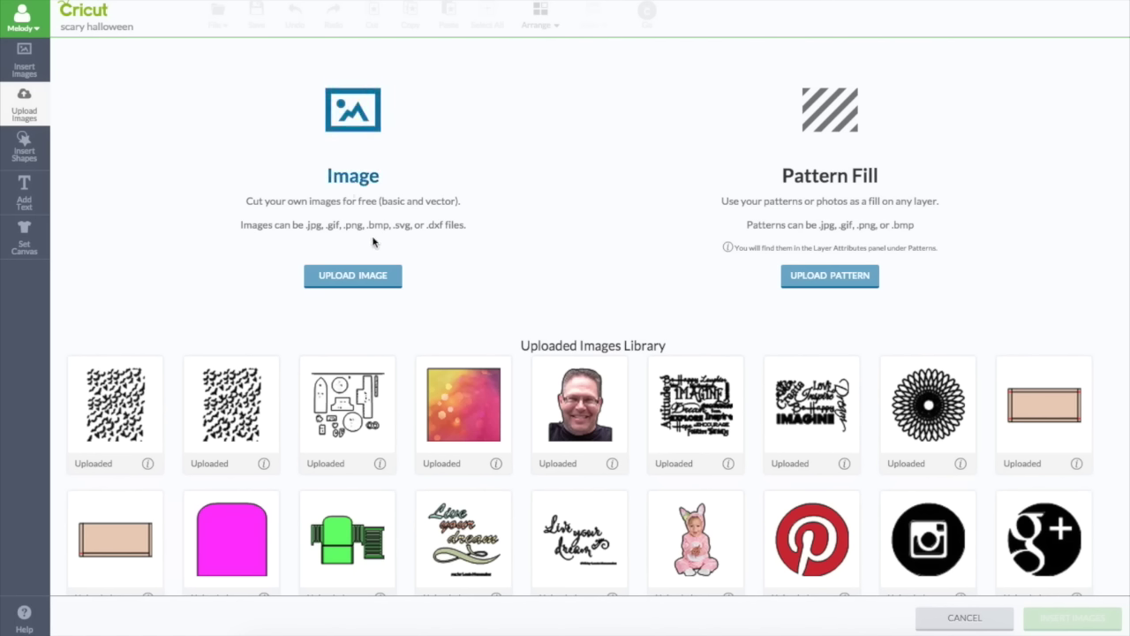
# - Start a pattern upload and browse the Elvira Digital Paper Set folder for Elvira 10 12x12.png
pyautogui.click(826, 279)
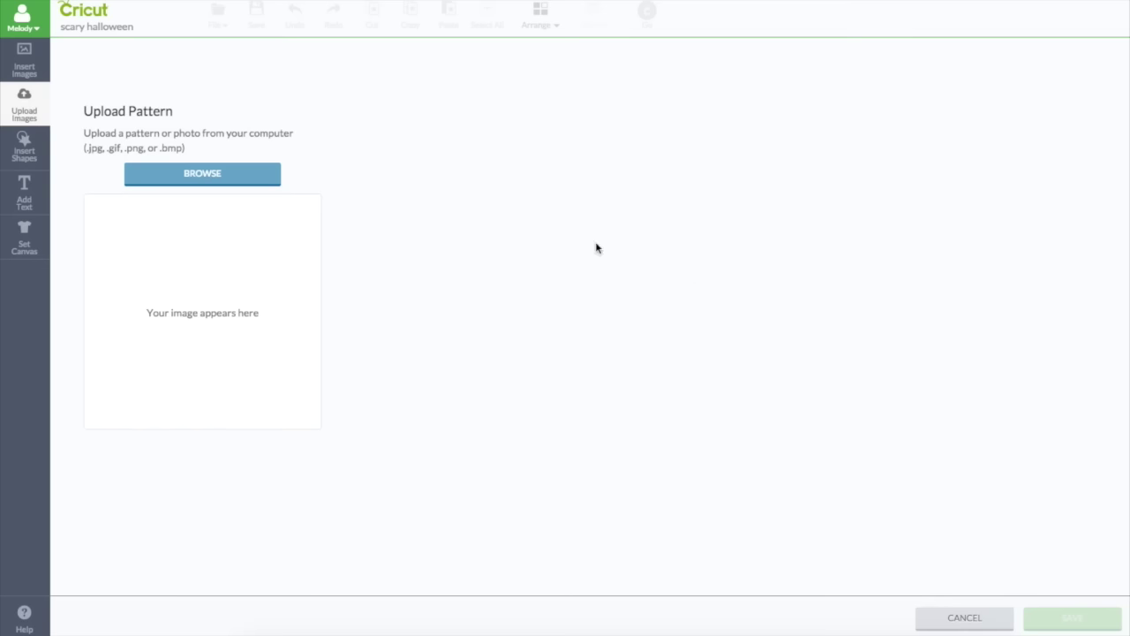
pyautogui.click(233, 174)
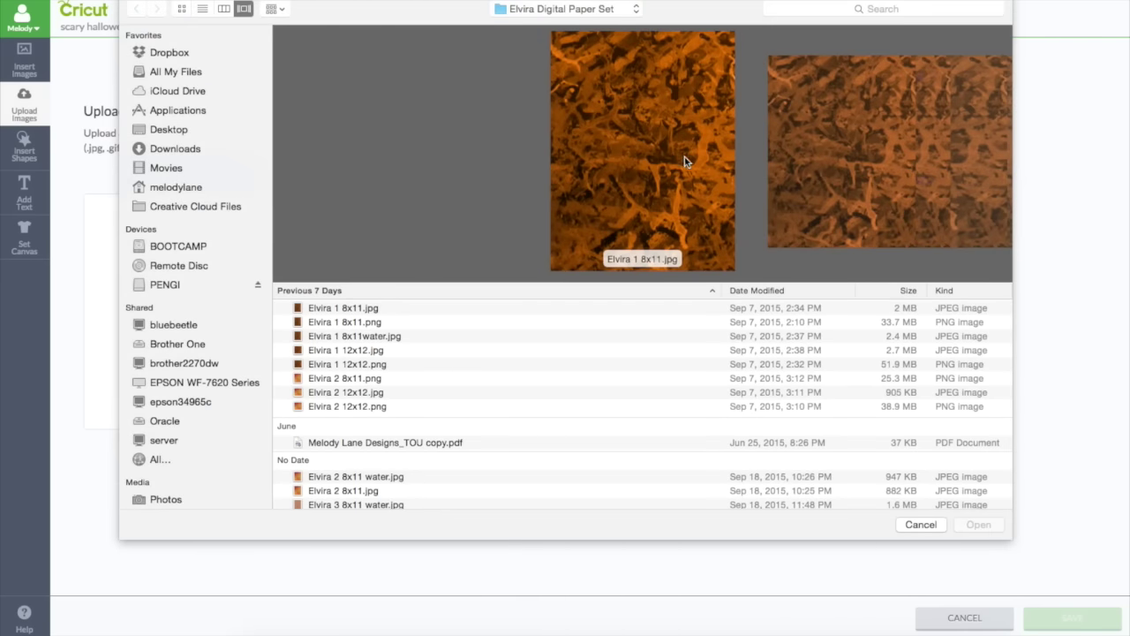
pyautogui.hscroll(10, 684, 156)
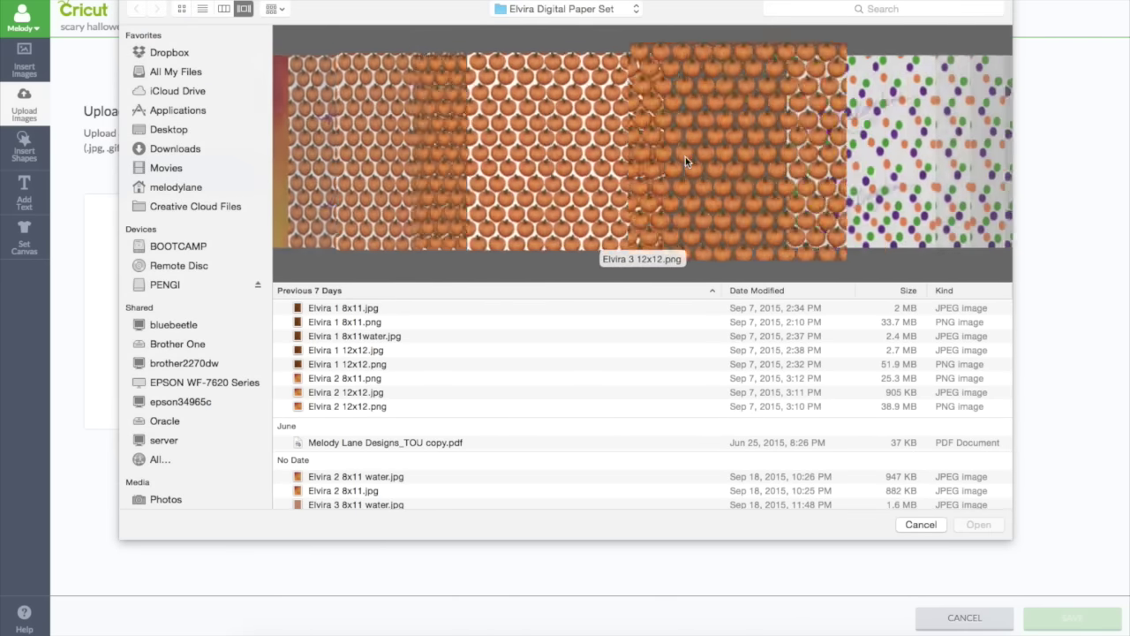
pyautogui.hscroll(10, 685, 160)
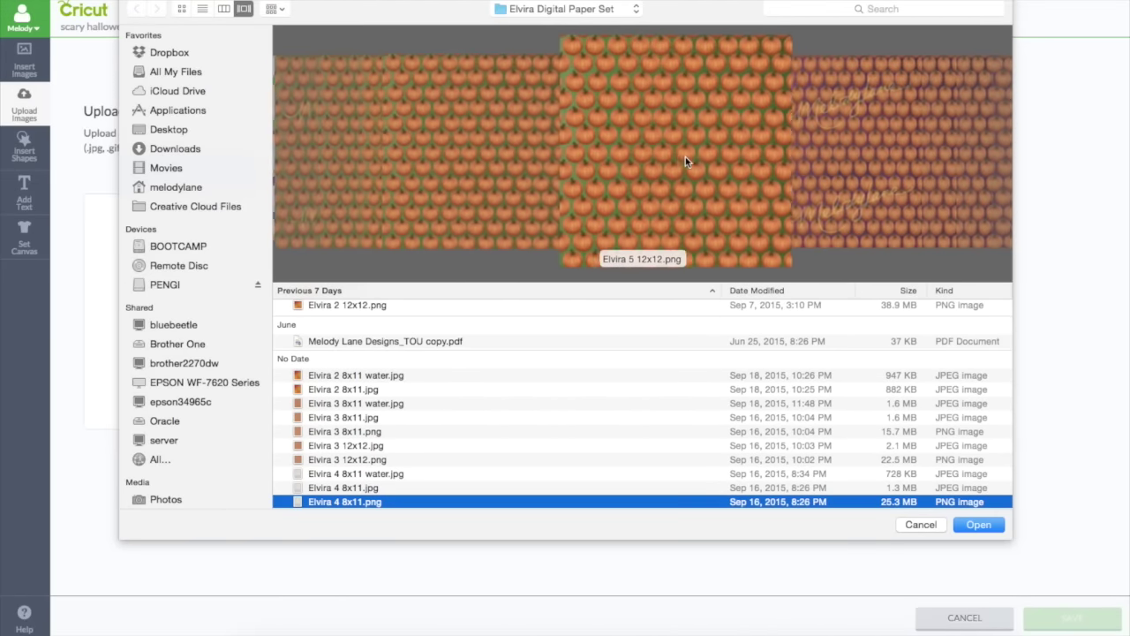
pyautogui.hscroll(10, 685, 156)
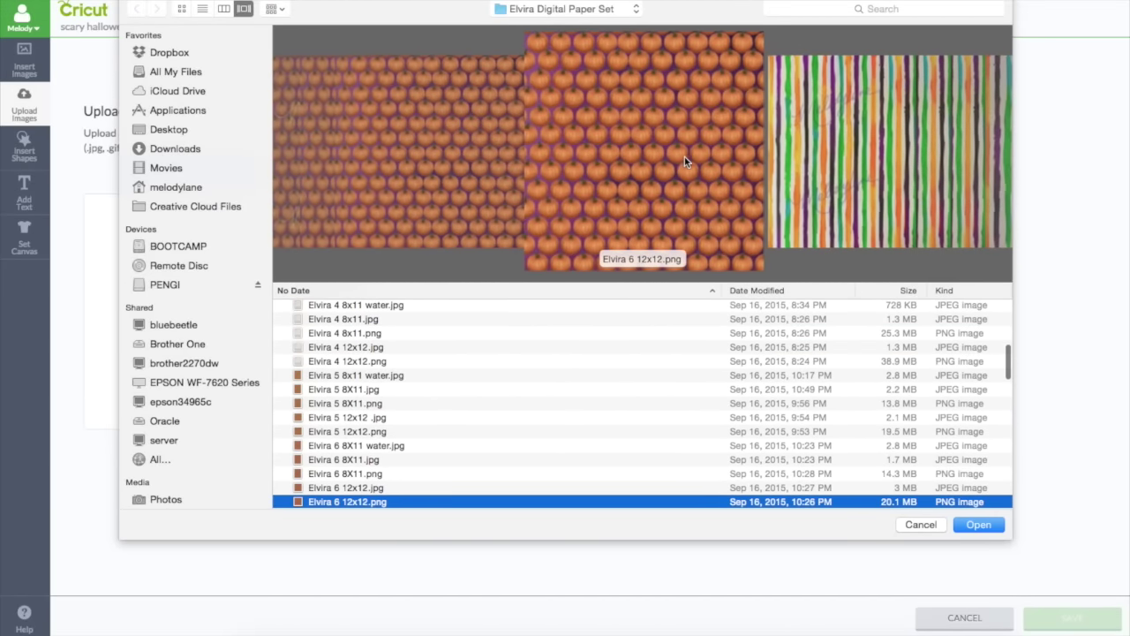
pyautogui.hscroll(5, 684, 156)
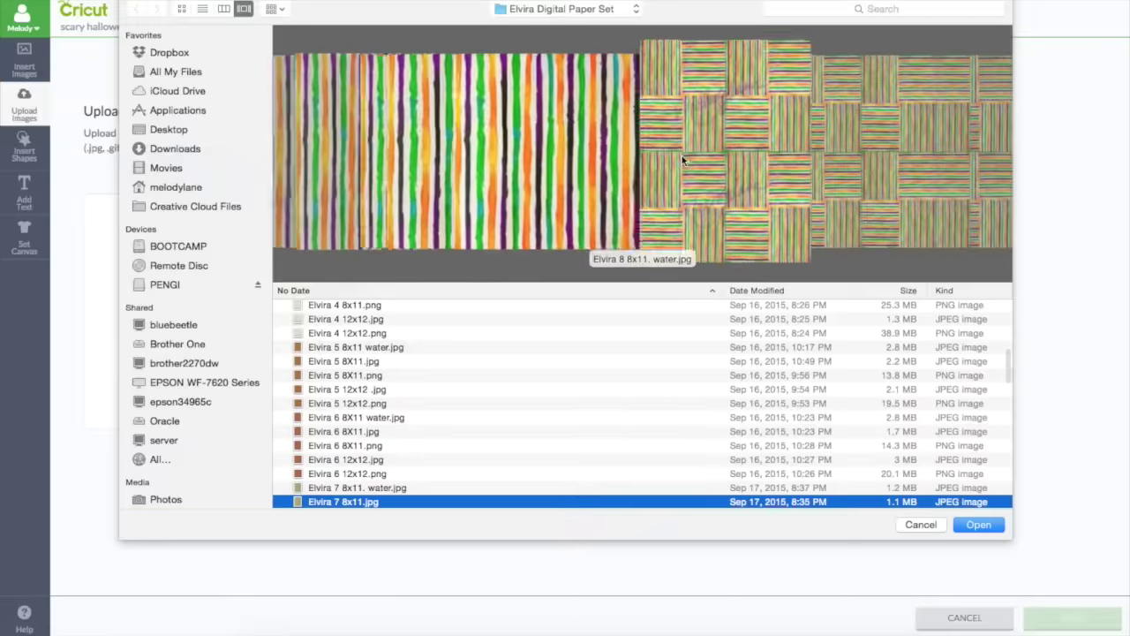
pyautogui.hscroll(8, 681, 156)
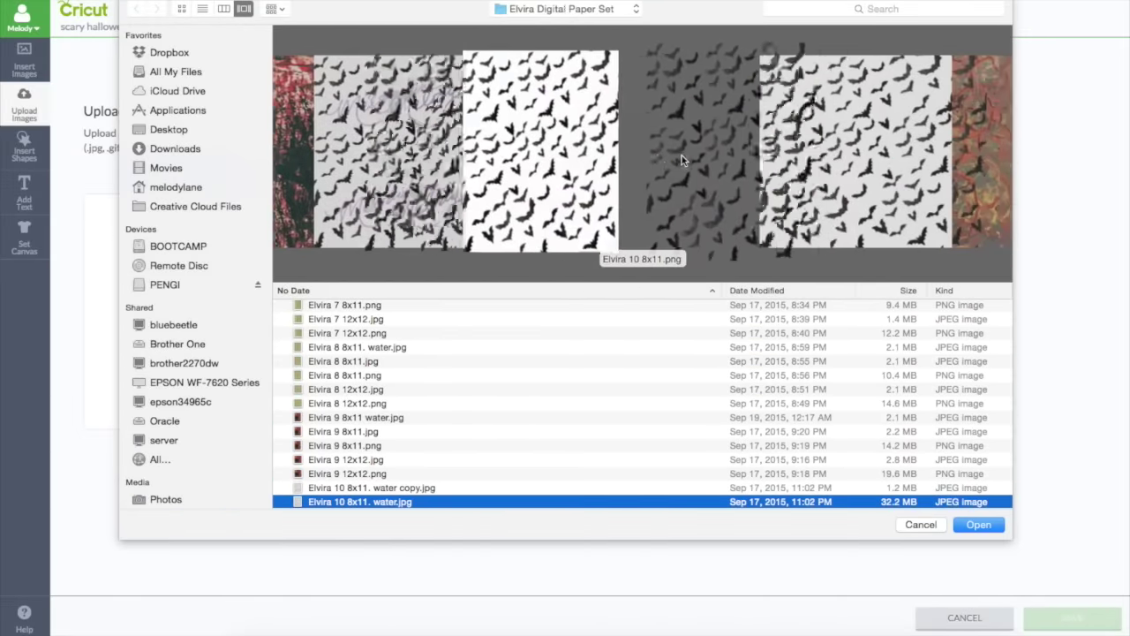
pyautogui.hscroll(3, 682, 155)
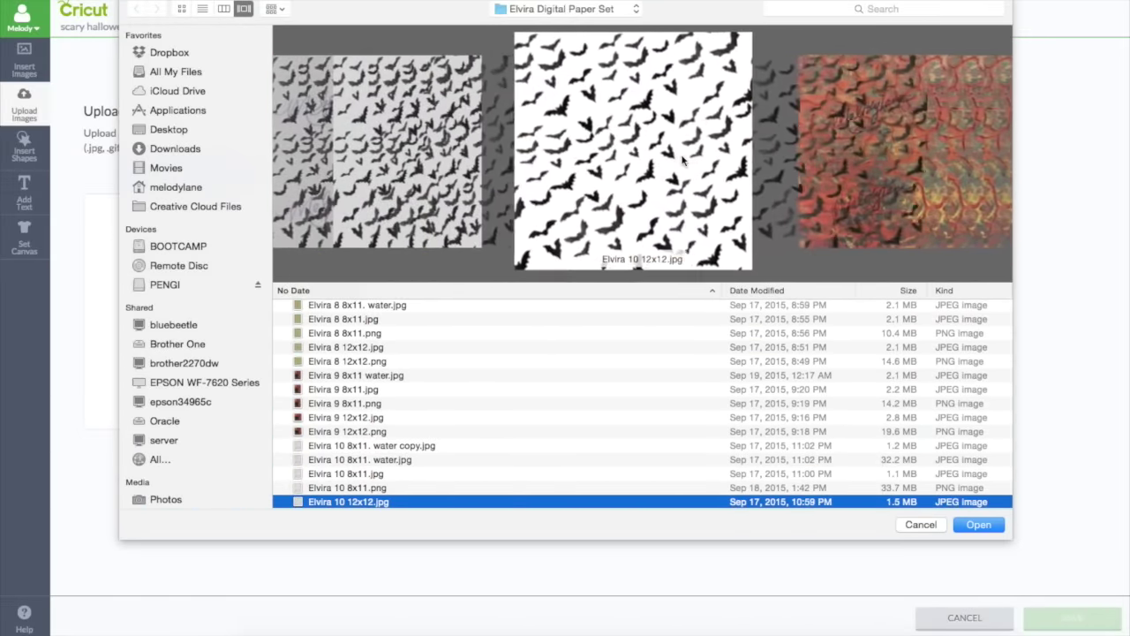
pyautogui.hscroll(2, 681, 157)
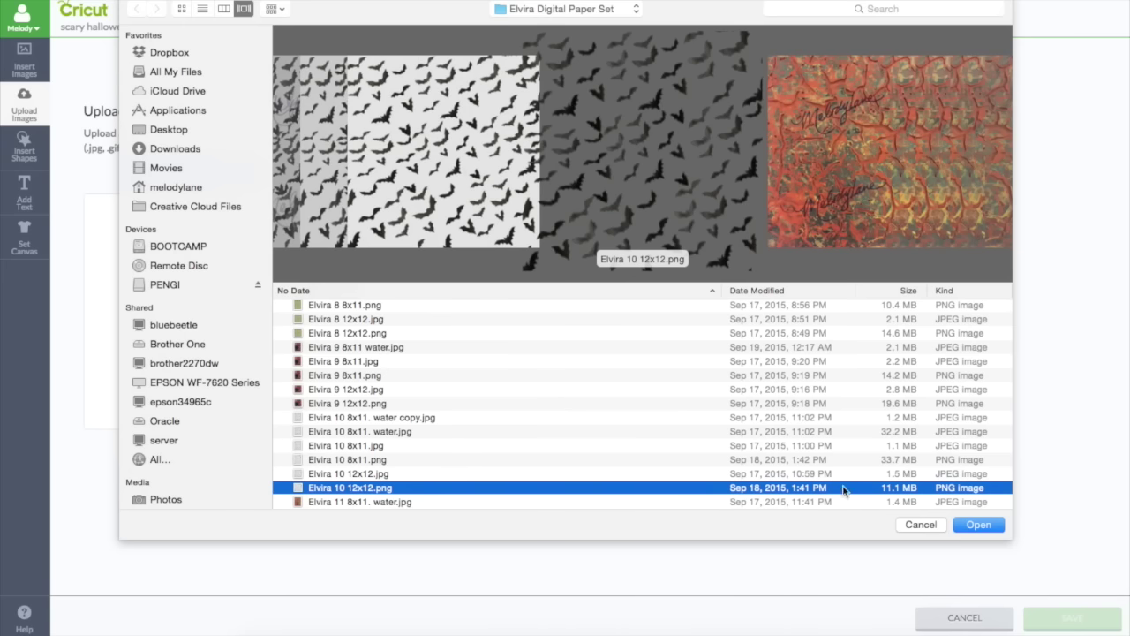
# - Load Elvira 10 12x12.png as a pattern, tag it Halloween and Black, and save it
pyautogui.click(977, 527)
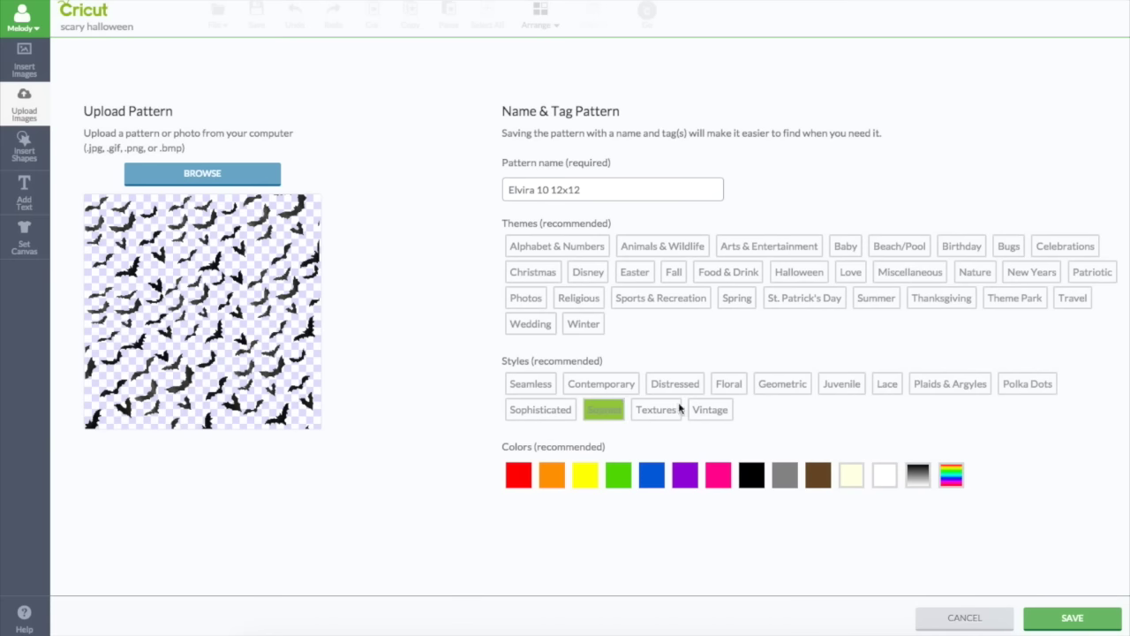
pyautogui.click(799, 272)
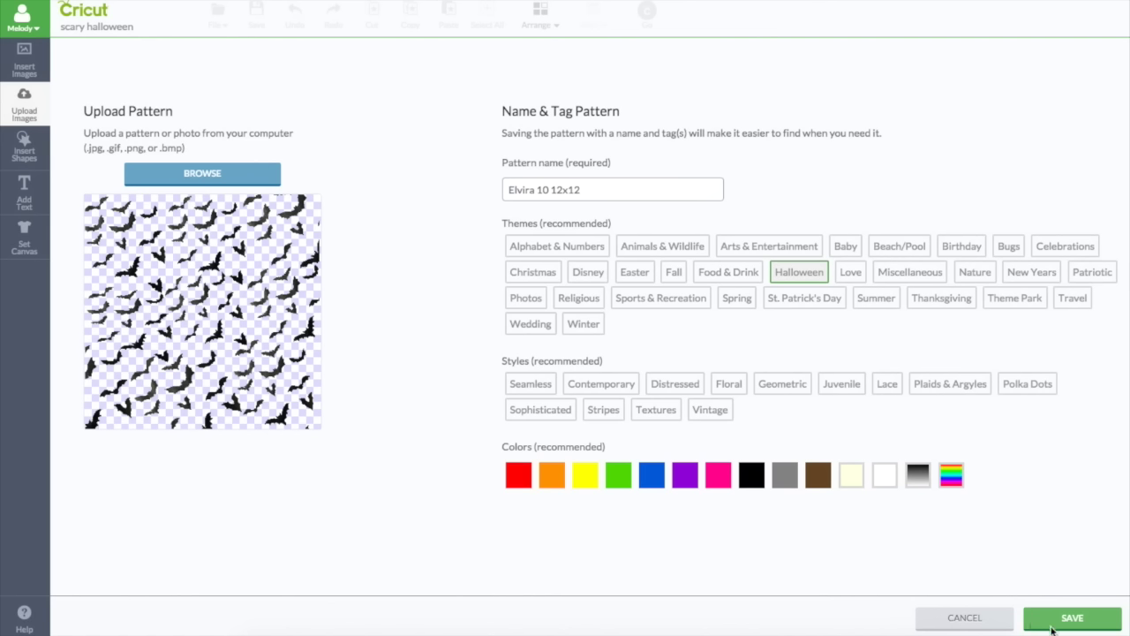
pyautogui.click(752, 481)
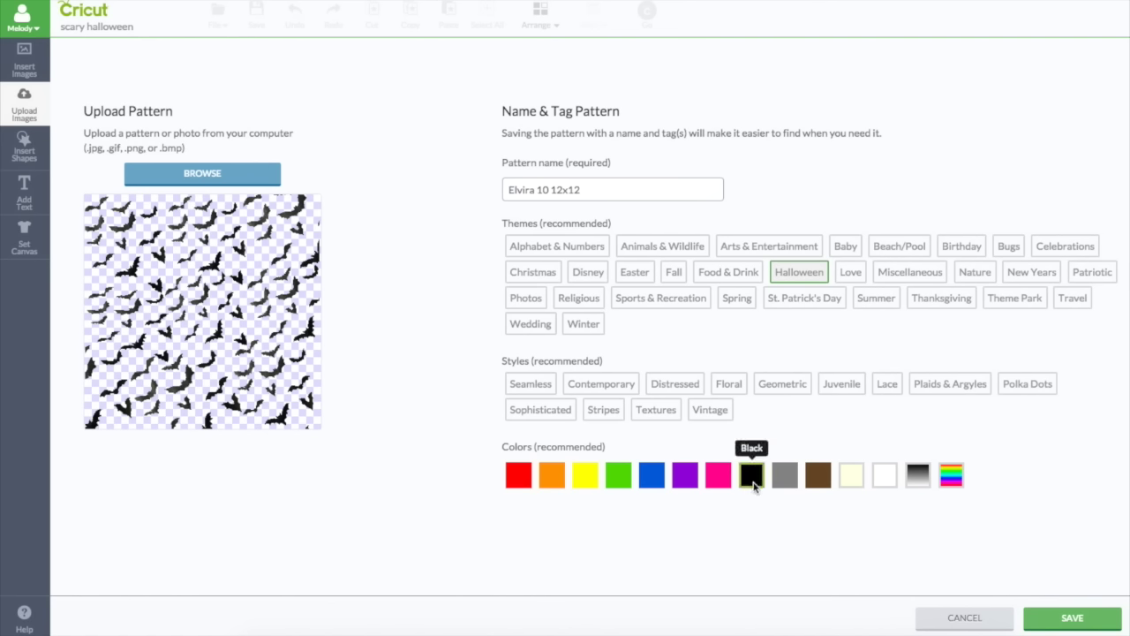
pyautogui.click(1068, 619)
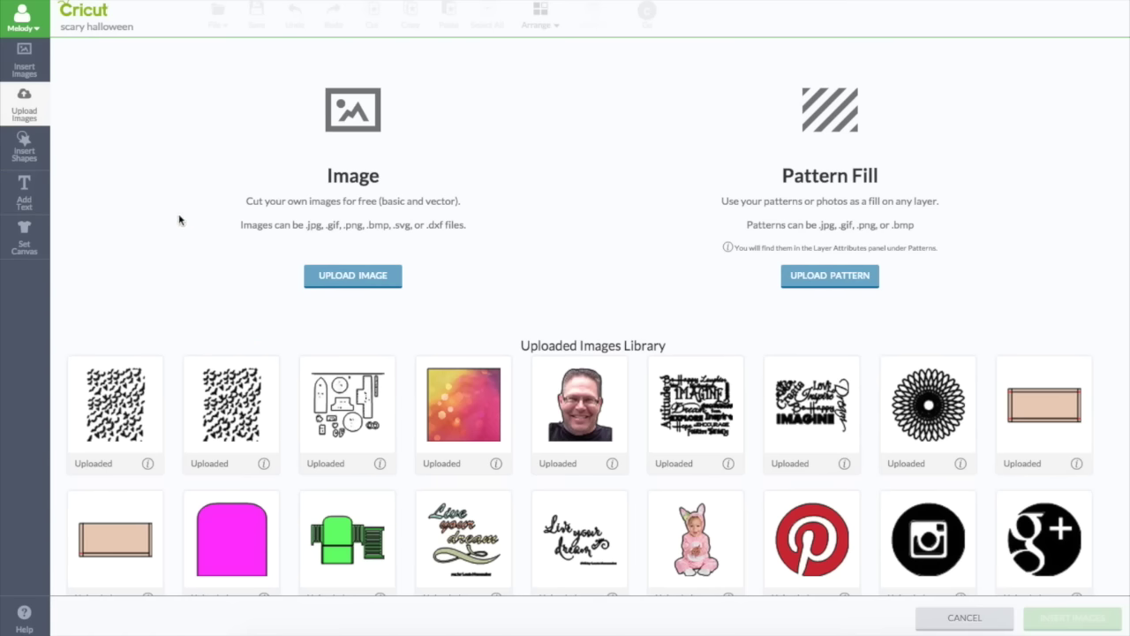
# - Select the plain blue square and briefly switch it to Cut
pyautogui.click(30, 112)
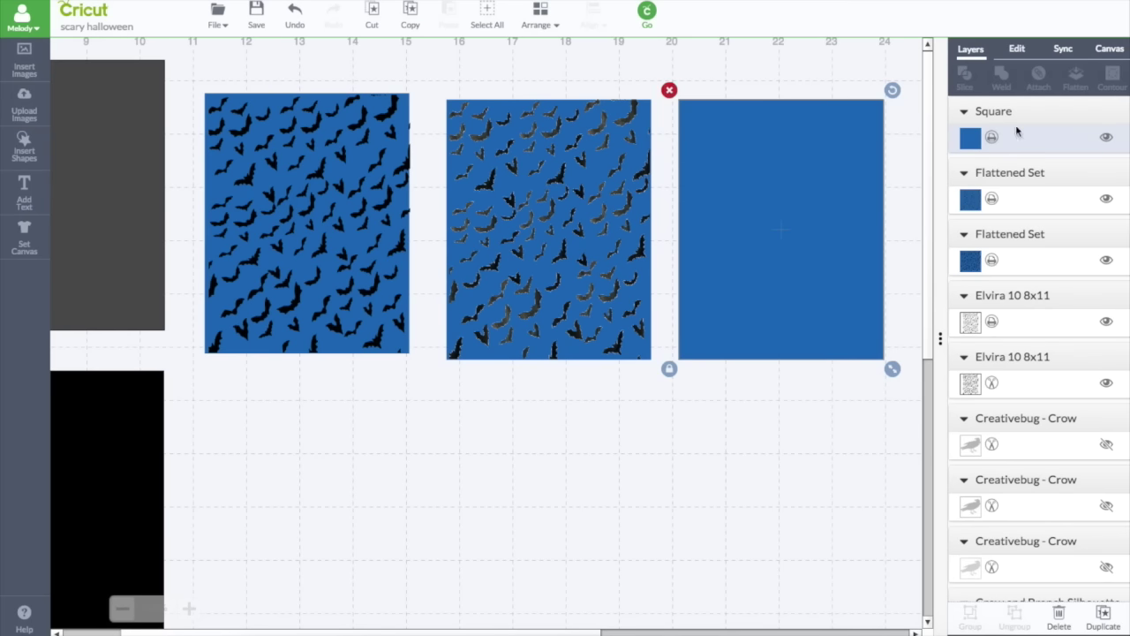
pyautogui.click(828, 133)
pyautogui.click(993, 138)
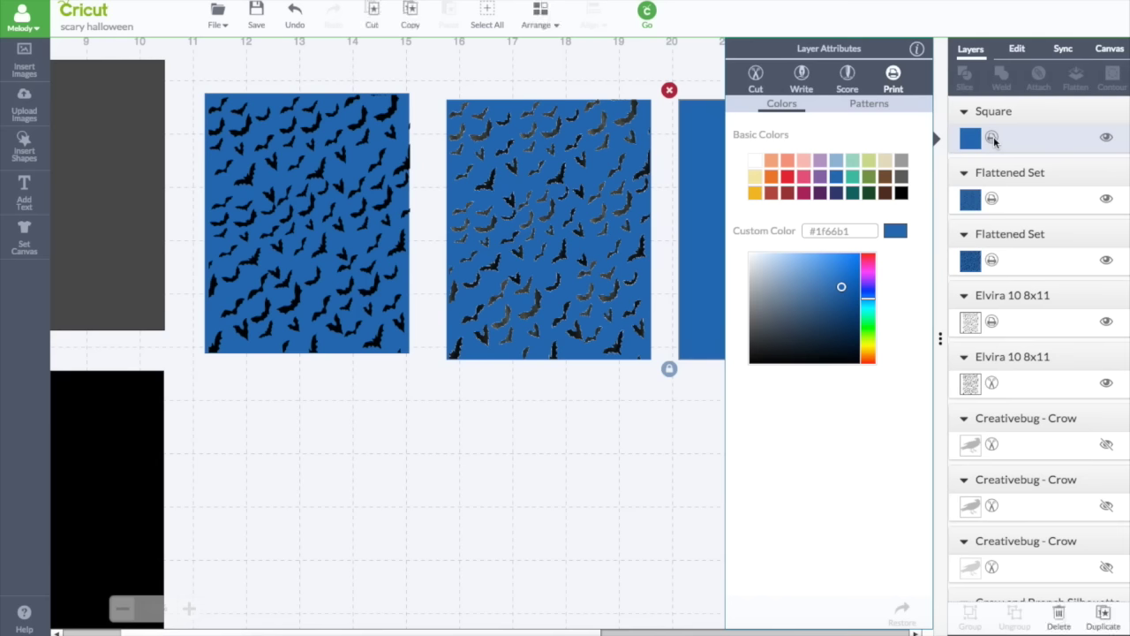
pyautogui.click(755, 78)
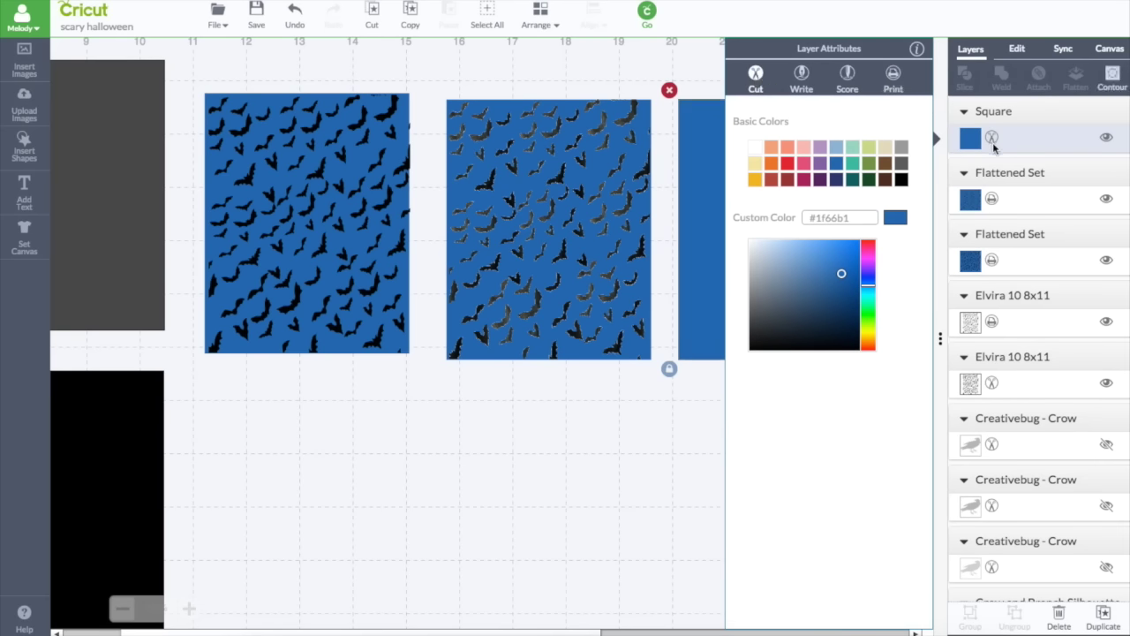
pyautogui.click(709, 140)
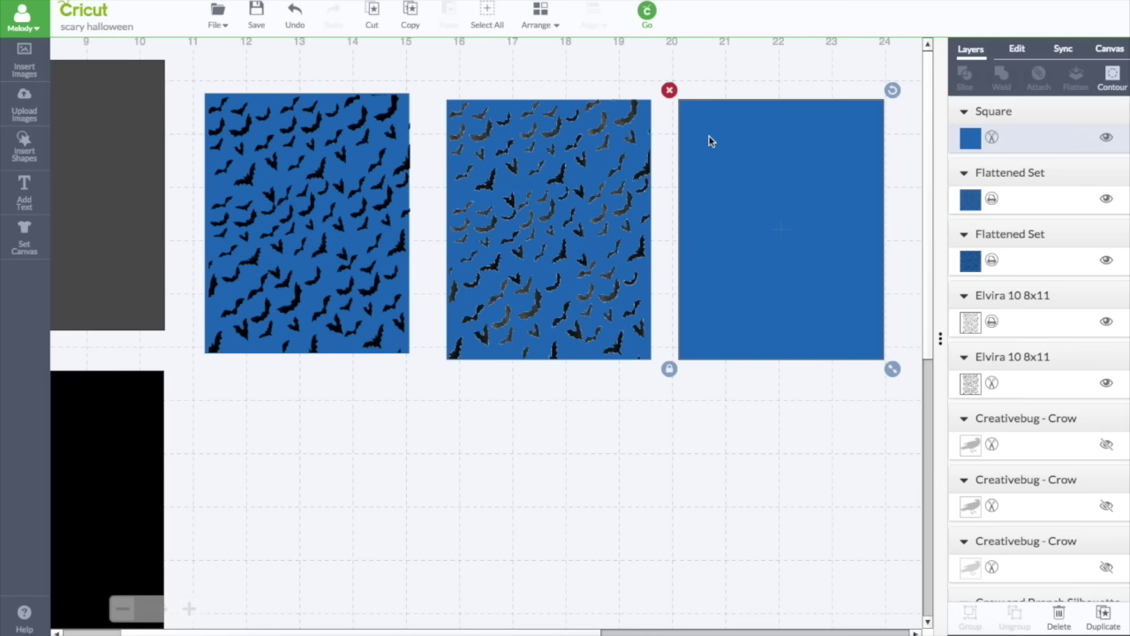
# - Set the square back to Print and show the available pattern fills
pyautogui.moveTo(974, 139); pyautogui.dragTo(976, 142)
pyautogui.click(976, 143)
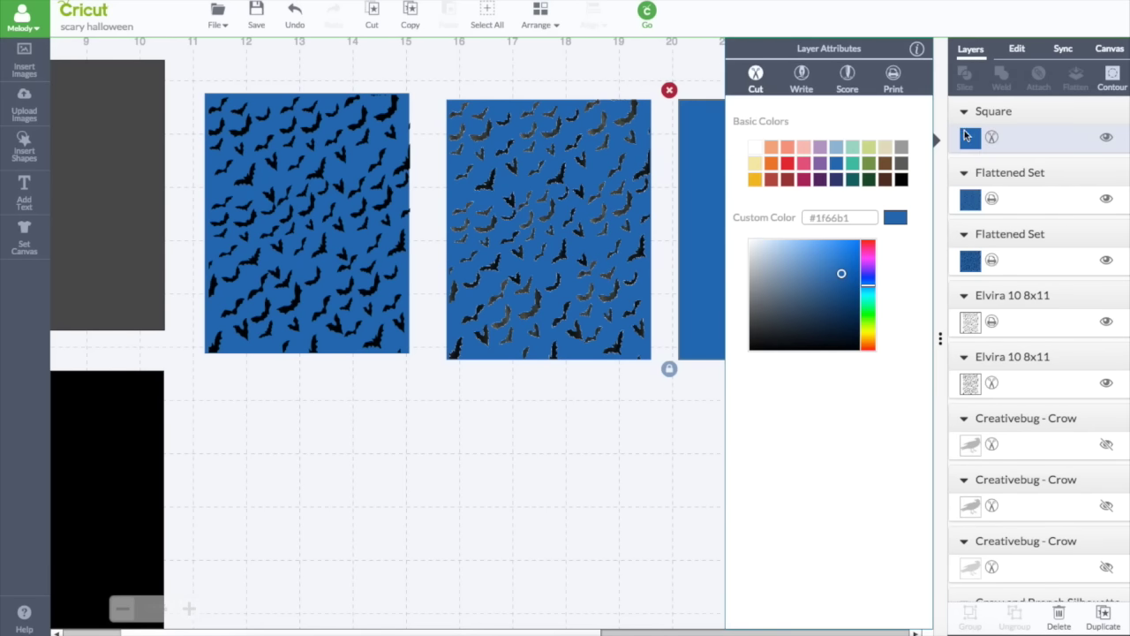
pyautogui.click(893, 76)
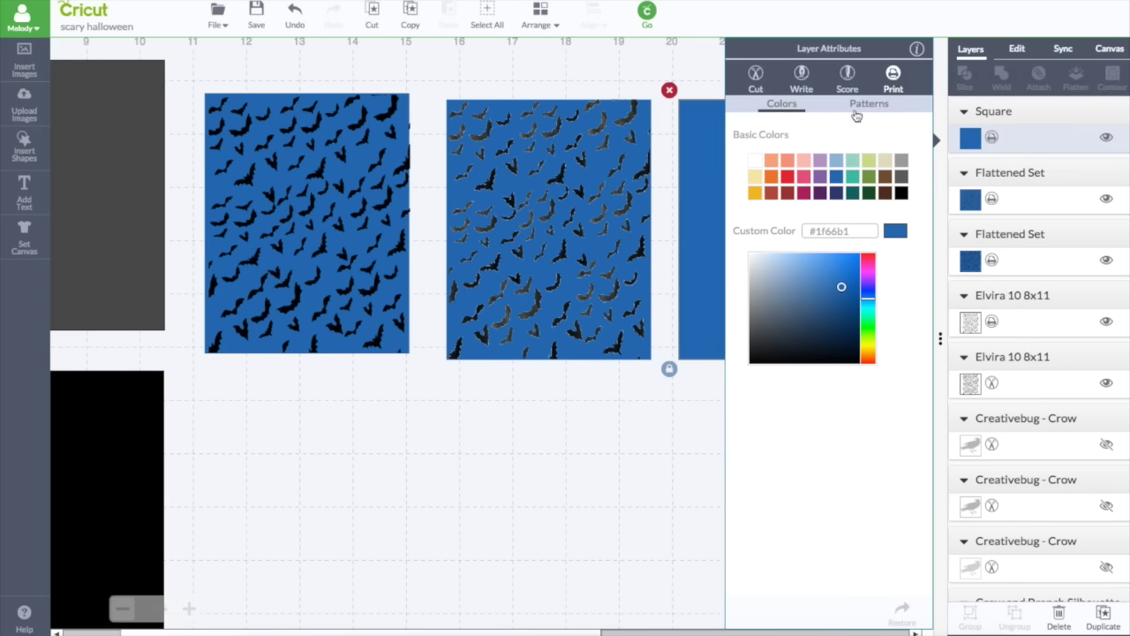
pyautogui.click(872, 106)
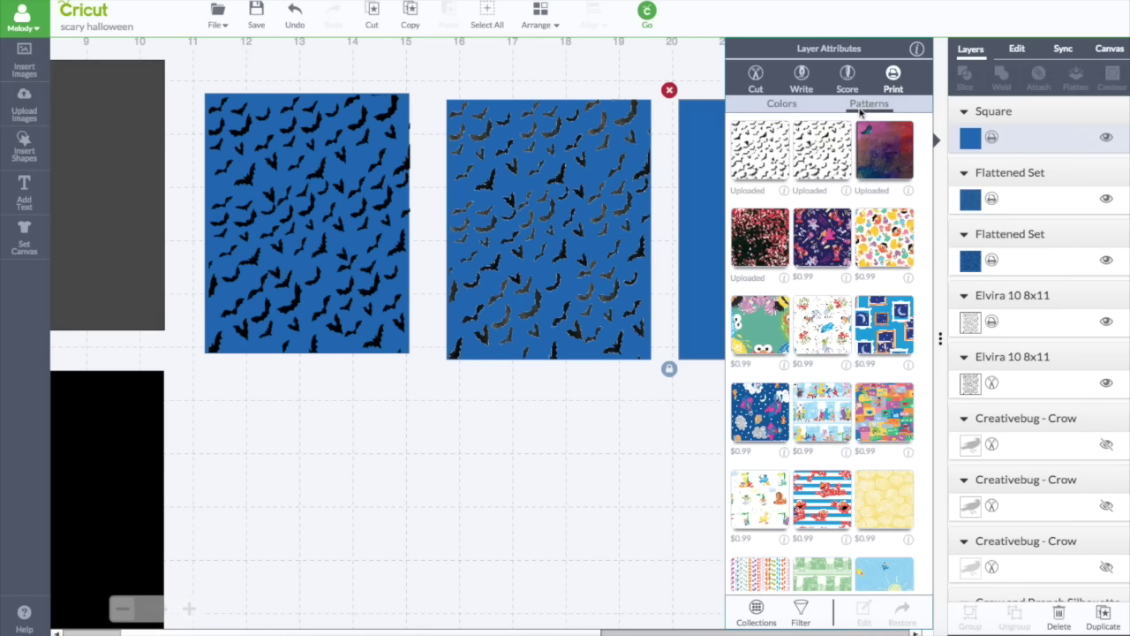
# - Fill the square with the first uploaded bat pattern and nudge it slightly left
pyautogui.click(761, 144)
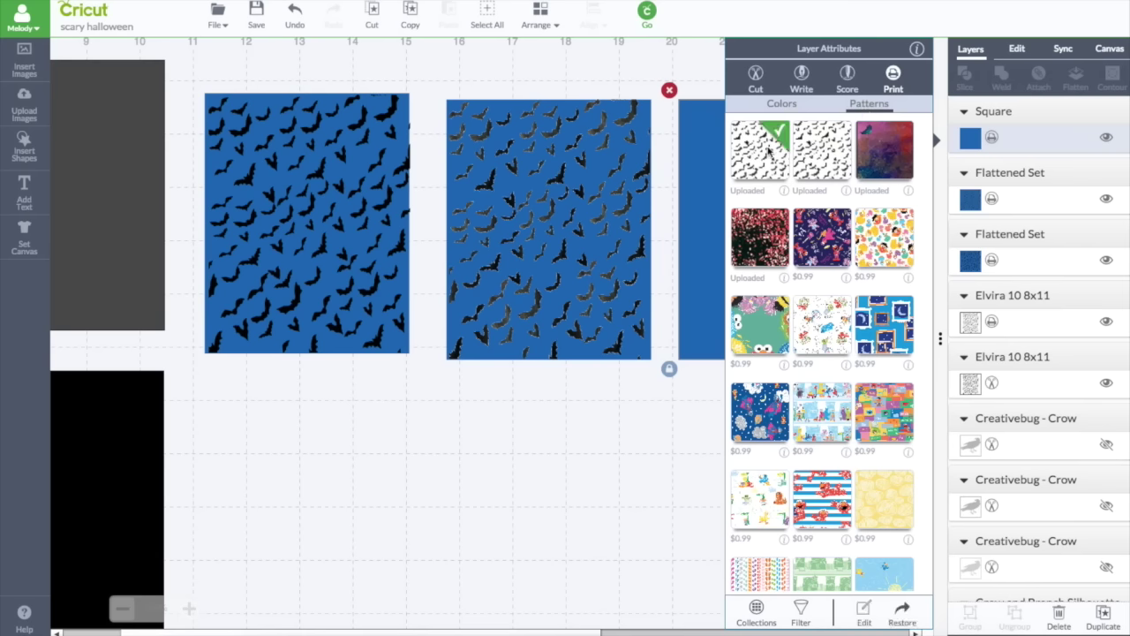
pyautogui.click(927, 565)
pyautogui.moveTo(571, 627); pyautogui.dragTo(601, 627)
pyautogui.moveTo(488, 150)
pyautogui.mouseDown()
pyautogui.moveTo(539, 158)
pyautogui.moveTo(466, 144)
pyautogui.moveTo(489, 143)
pyautogui.mouseUp()
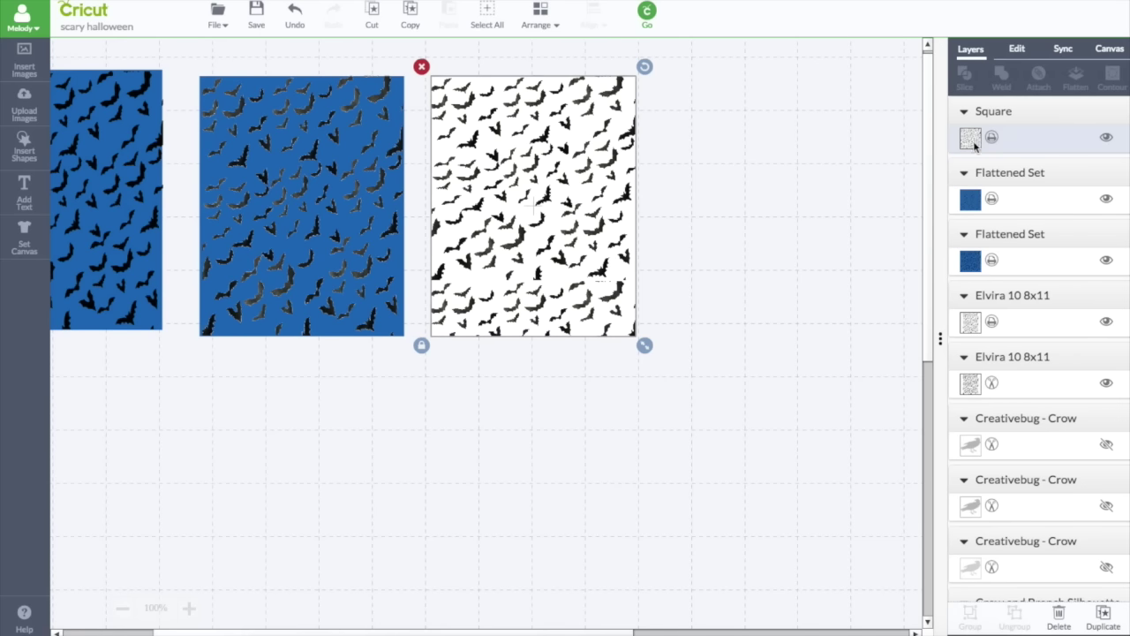
# - Try 260% scale on the rectangle's bat pattern, settle near 240%, and move the bat image lower
pyautogui.moveTo(973, 143); pyautogui.dragTo(974, 144)
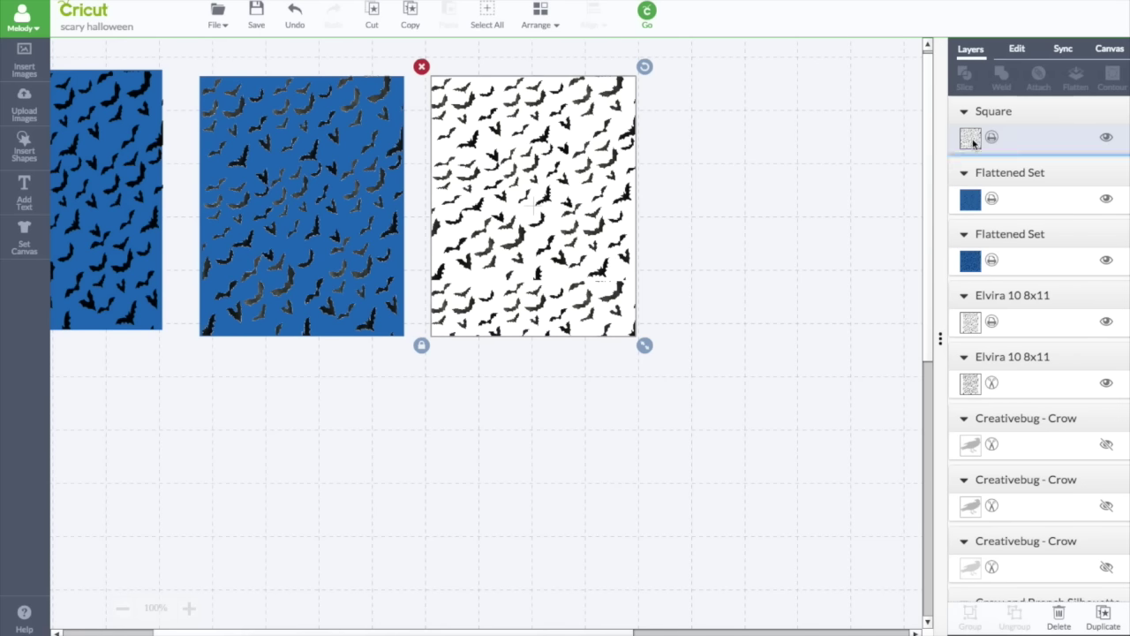
pyautogui.click(973, 143)
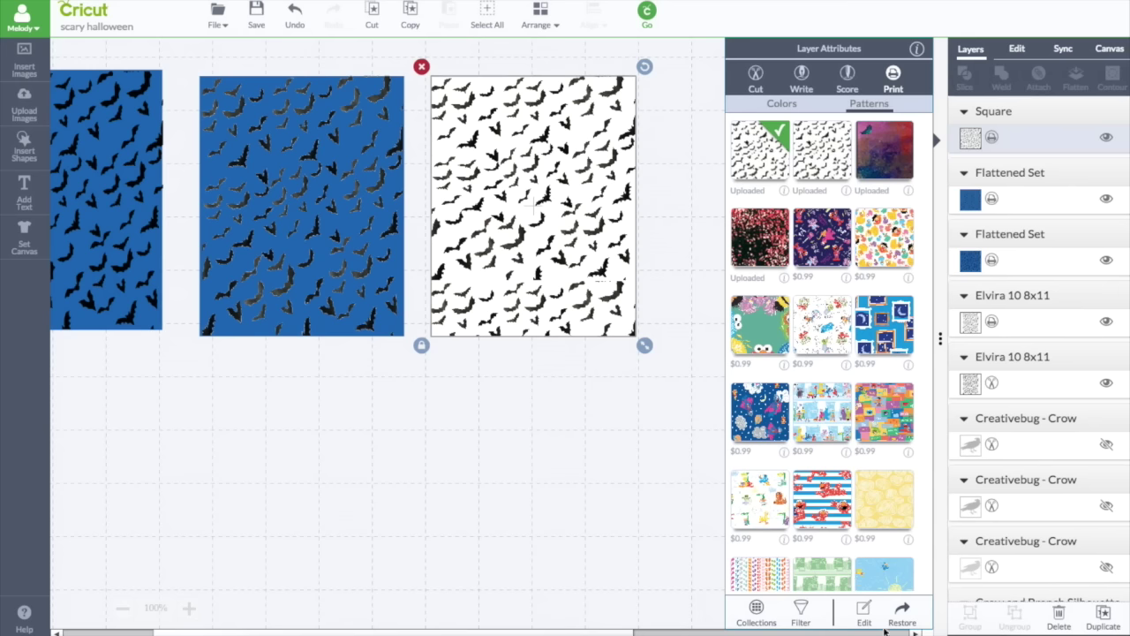
pyautogui.click(865, 611)
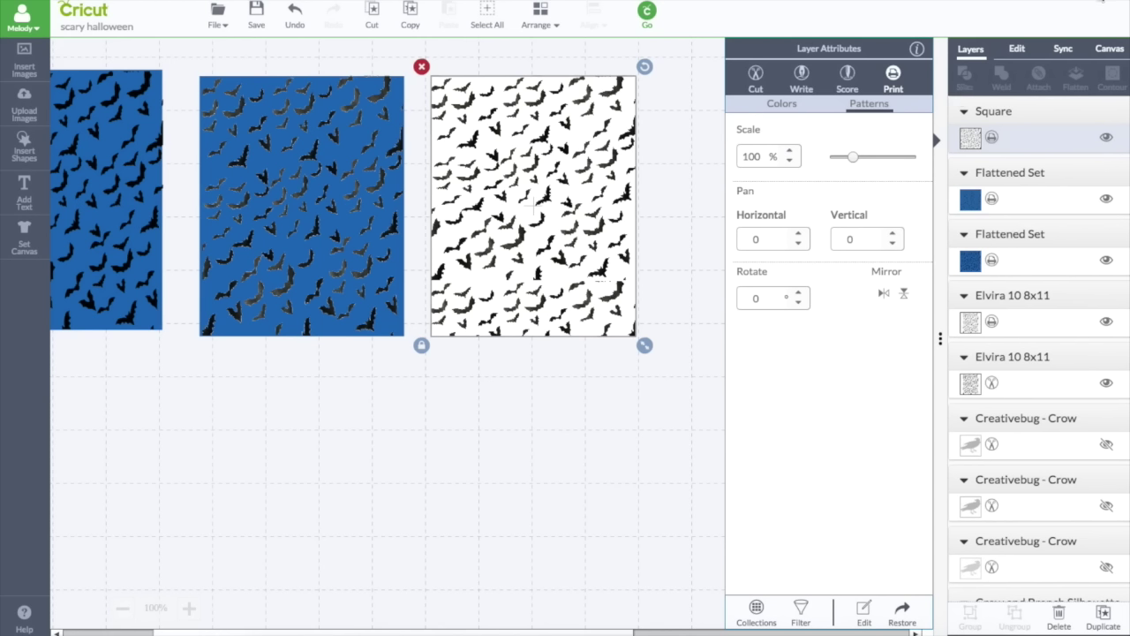
pyautogui.click(852, 160)
pyautogui.moveTo(853, 161); pyautogui.dragTo(881, 161)
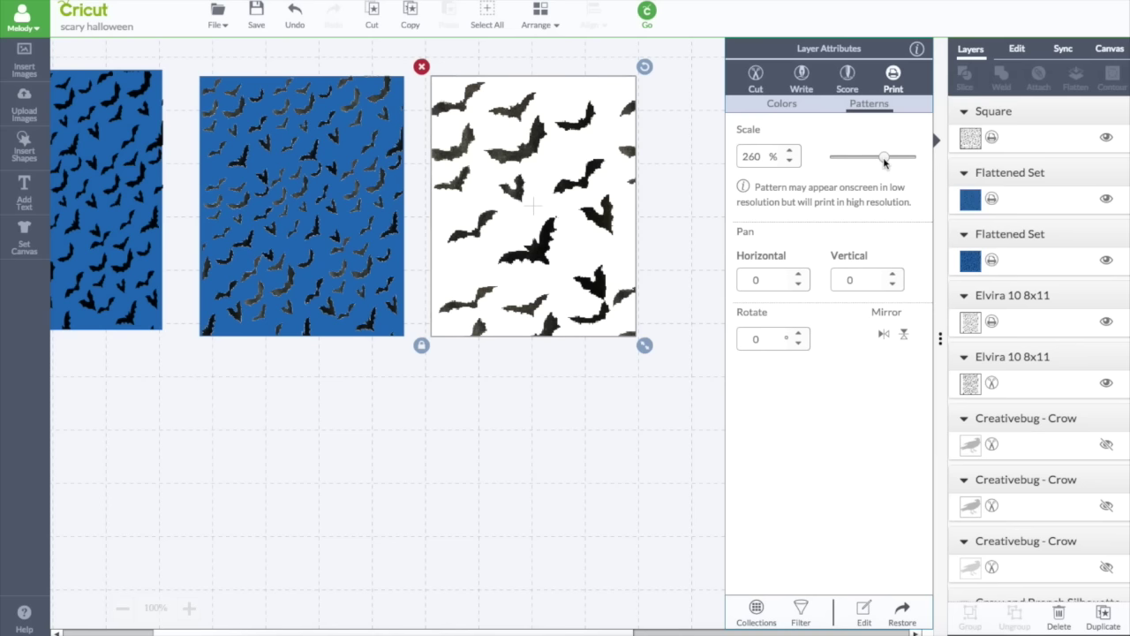
pyautogui.moveTo(884, 161); pyautogui.dragTo(840, 160)
pyautogui.click(840, 157)
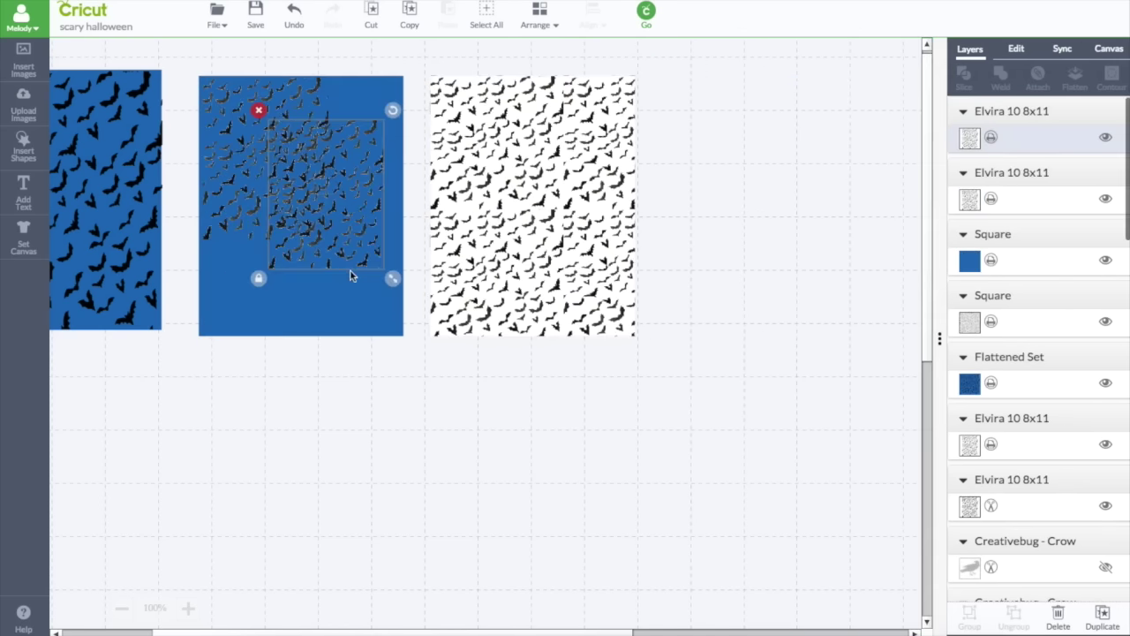
pyautogui.click(345, 243)
pyautogui.moveTo(344, 242); pyautogui.dragTo(346, 287)
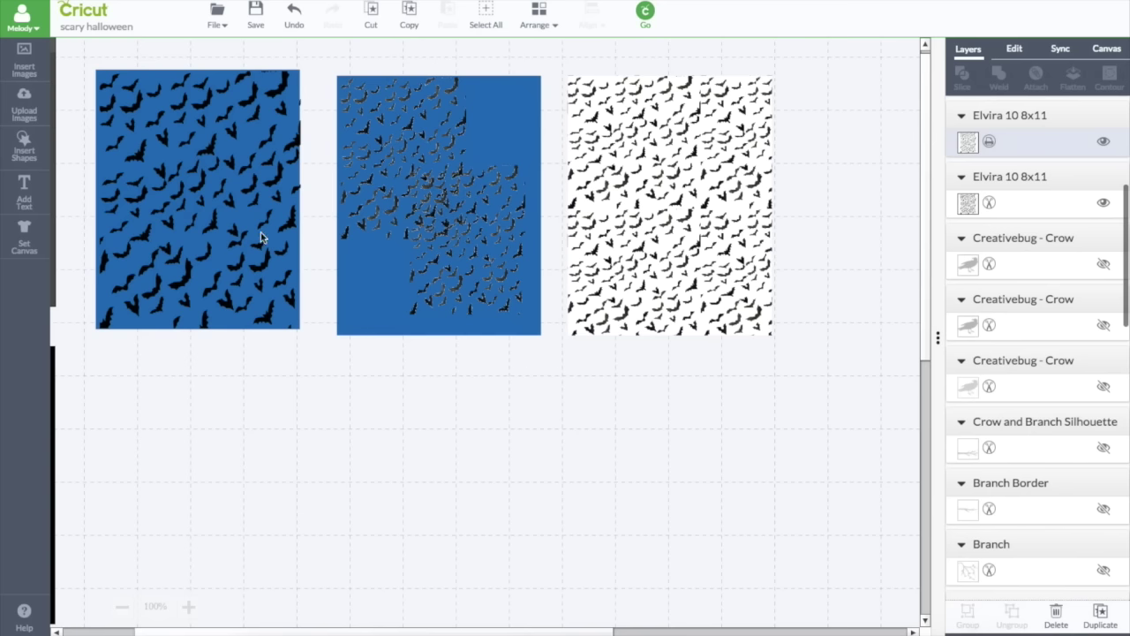
# - Add an enlarged star below the middle rectangle and move the bat image up inside it
pyautogui.click(27, 152)
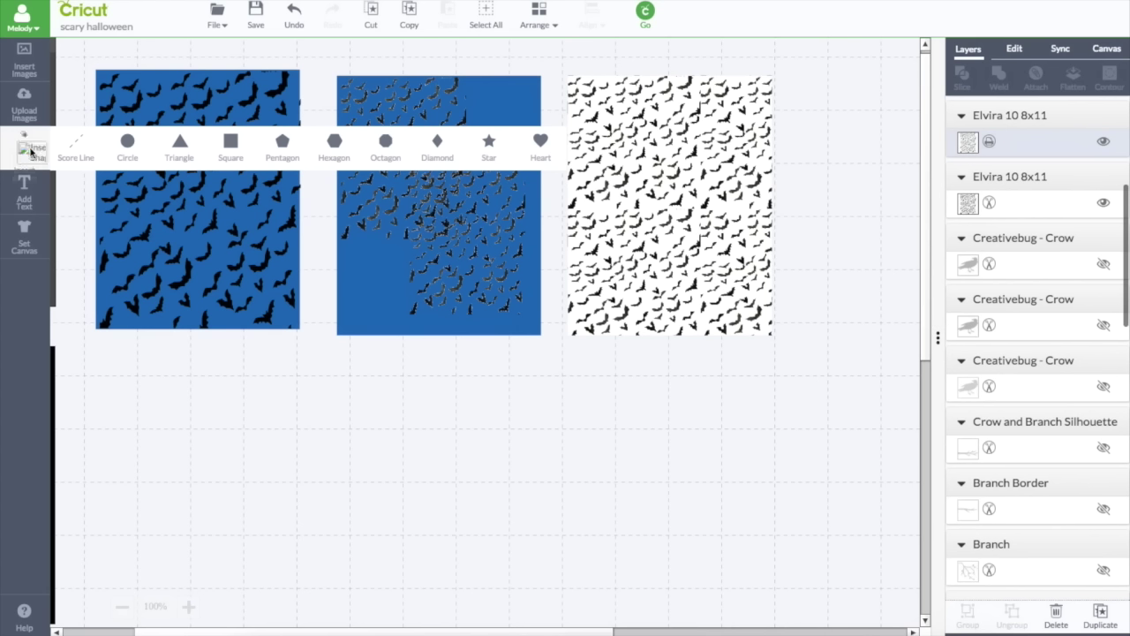
pyautogui.click(489, 141)
pyautogui.moveTo(461, 396); pyautogui.dragTo(508, 396)
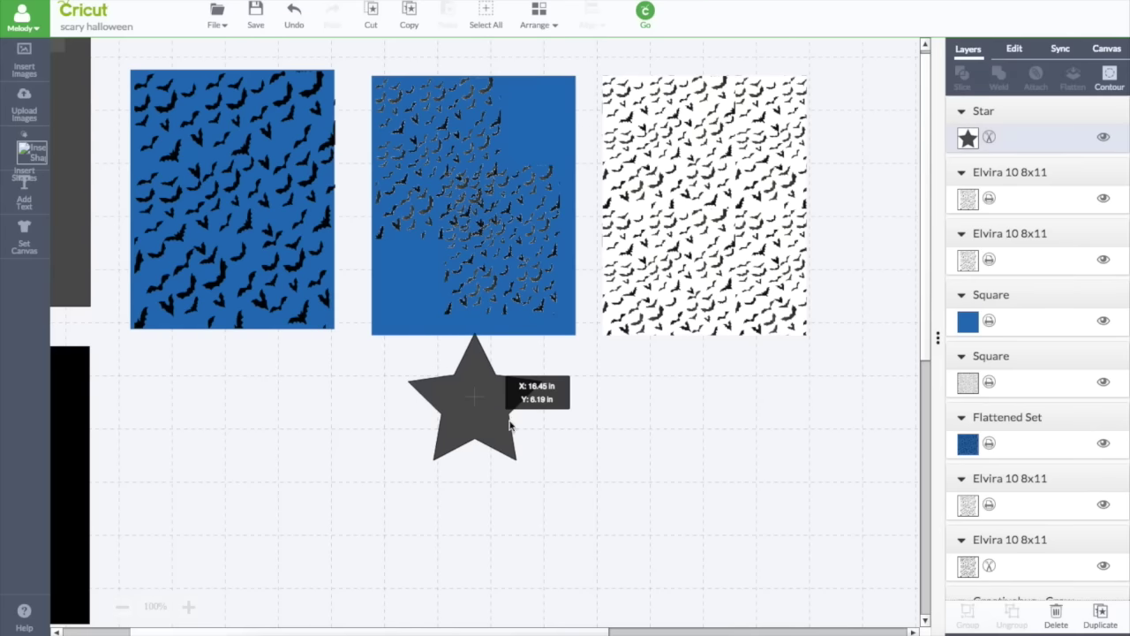
pyautogui.moveTo(550, 468); pyautogui.dragTo(681, 585)
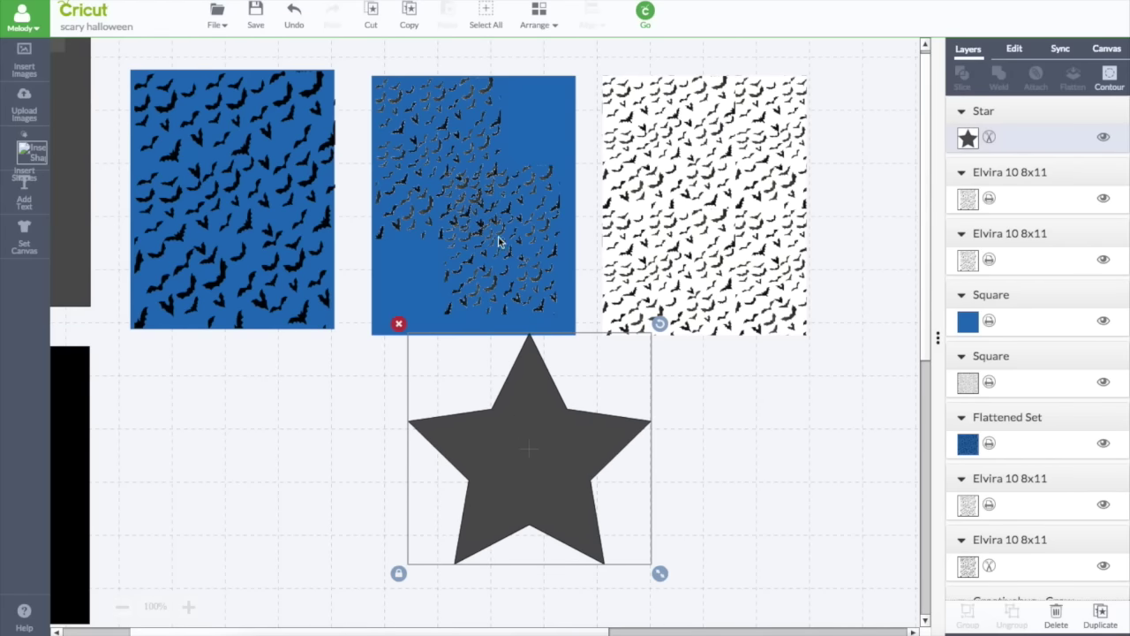
pyautogui.moveTo(497, 245); pyautogui.dragTo(490, 172)
pyautogui.click(539, 421)
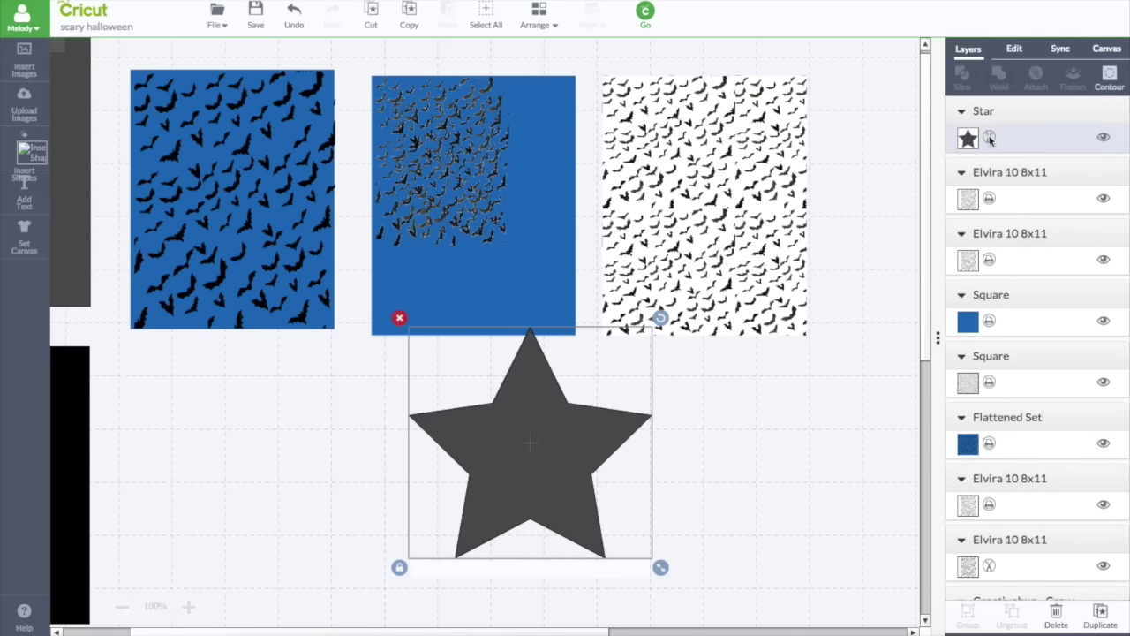
# - Set the star to Print and fill it with the uploaded bat pattern at 135% scale
pyautogui.click(989, 137)
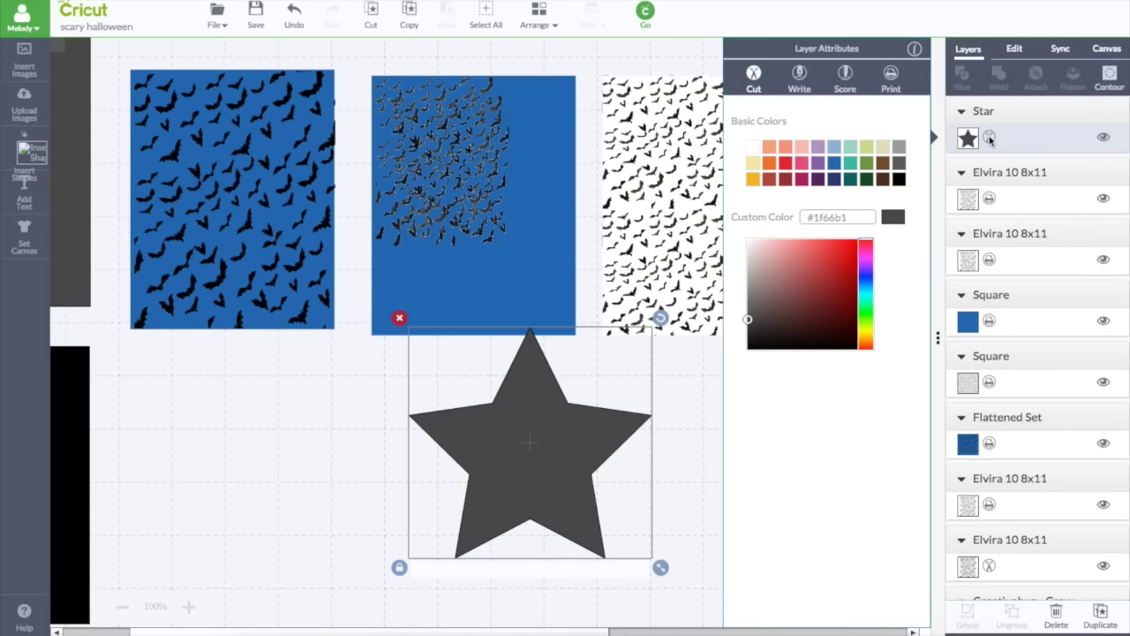
pyautogui.click(890, 79)
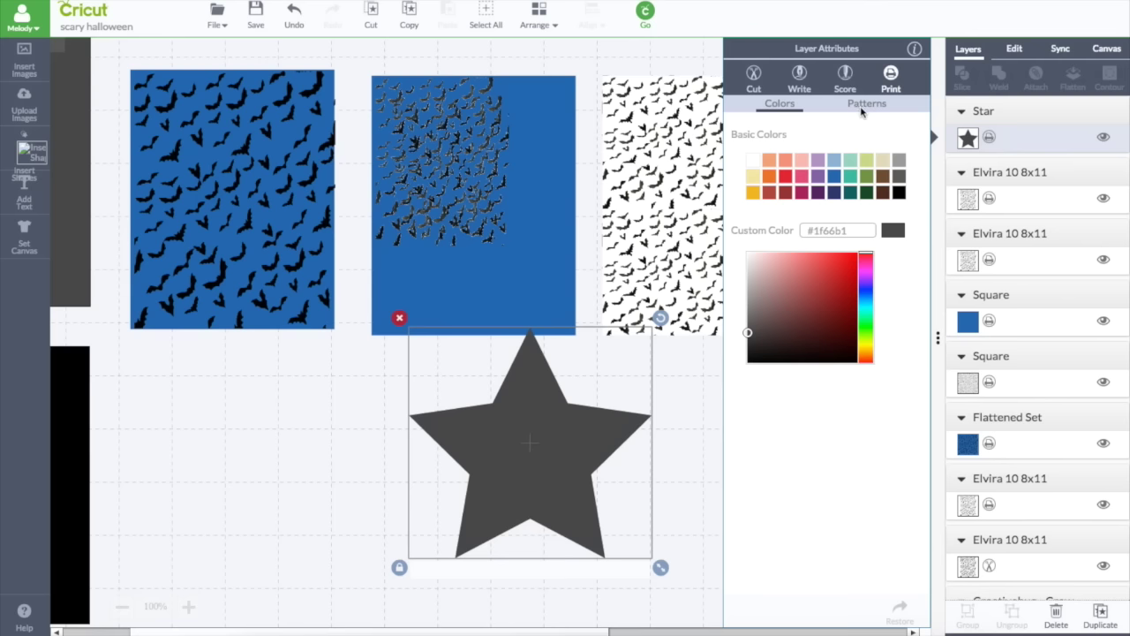
pyautogui.click(864, 105)
pyautogui.click(769, 155)
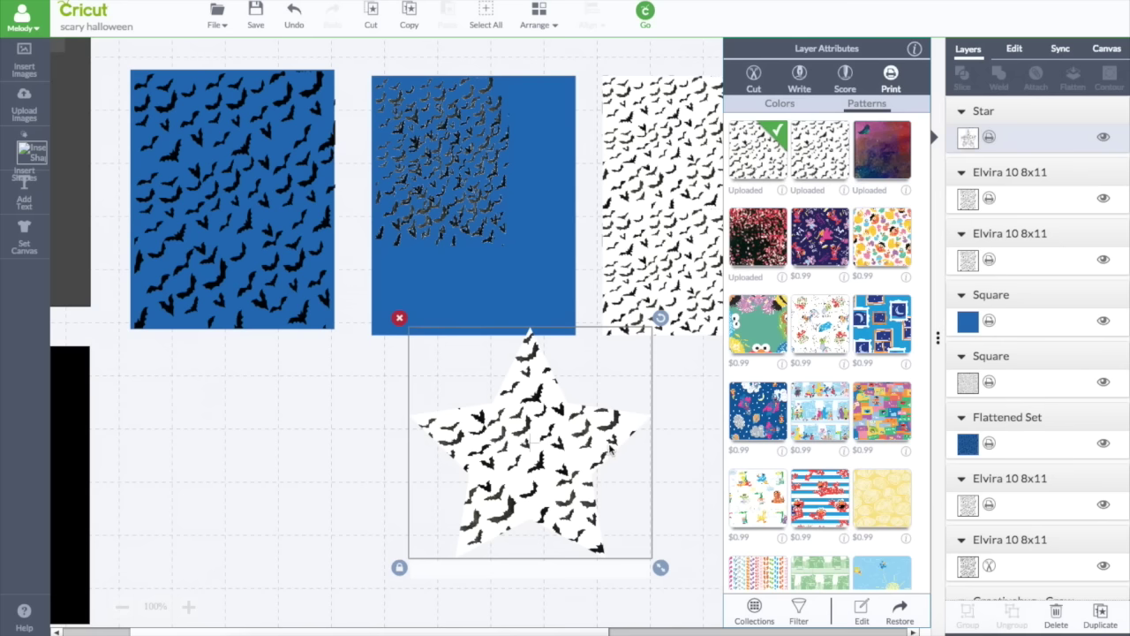
pyautogui.click(861, 609)
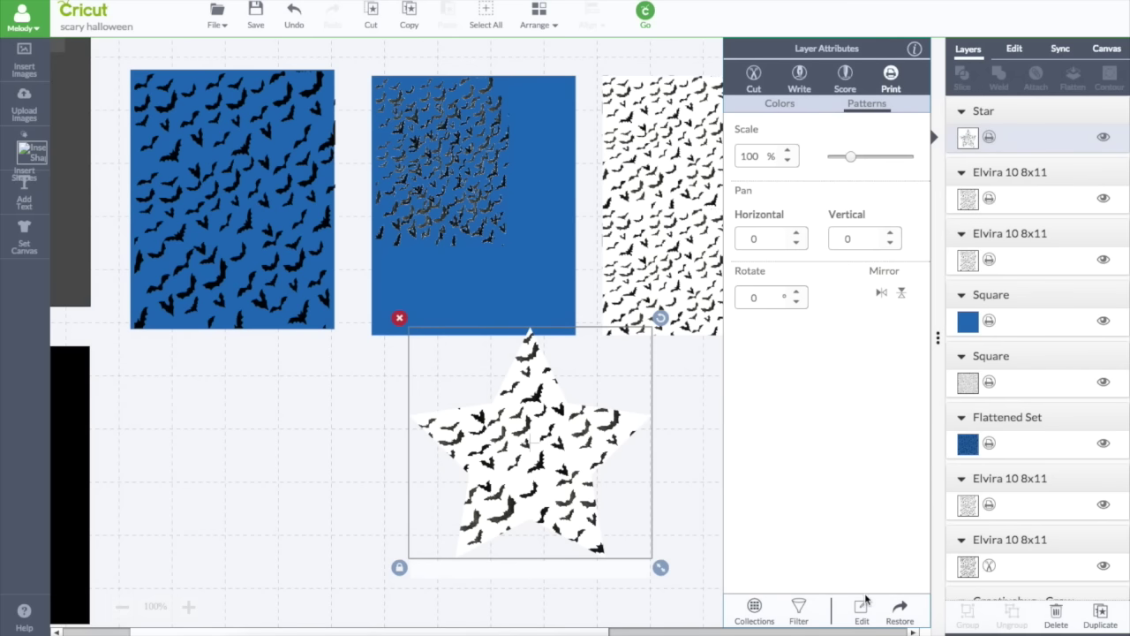
pyautogui.moveTo(850, 156); pyautogui.dragTo(863, 161)
pyautogui.click(863, 160)
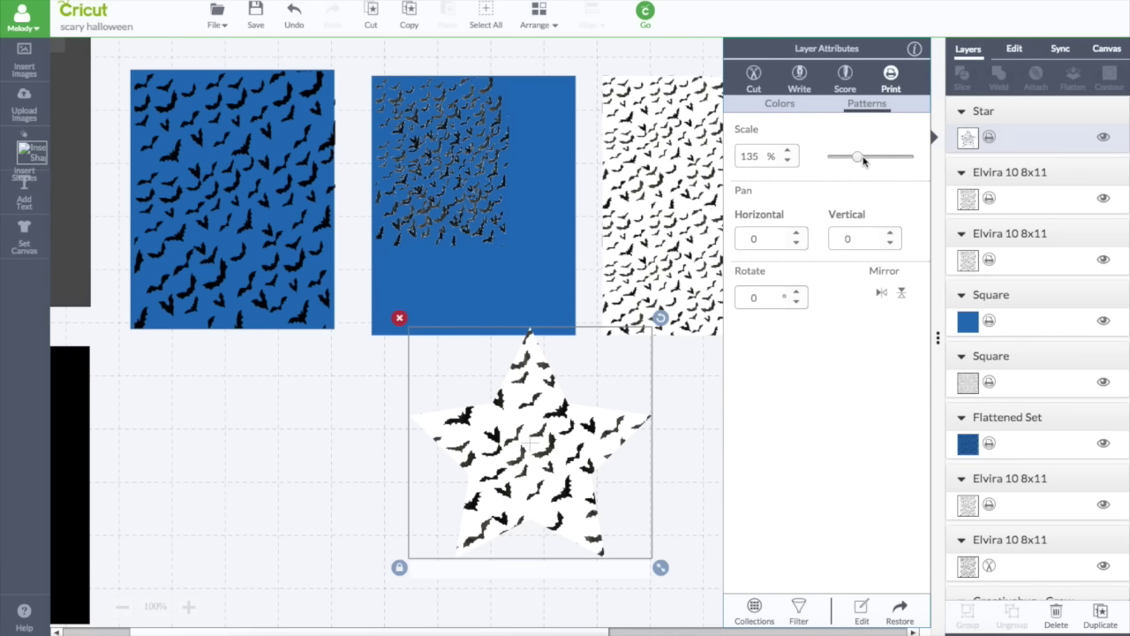
pyautogui.click(536, 422)
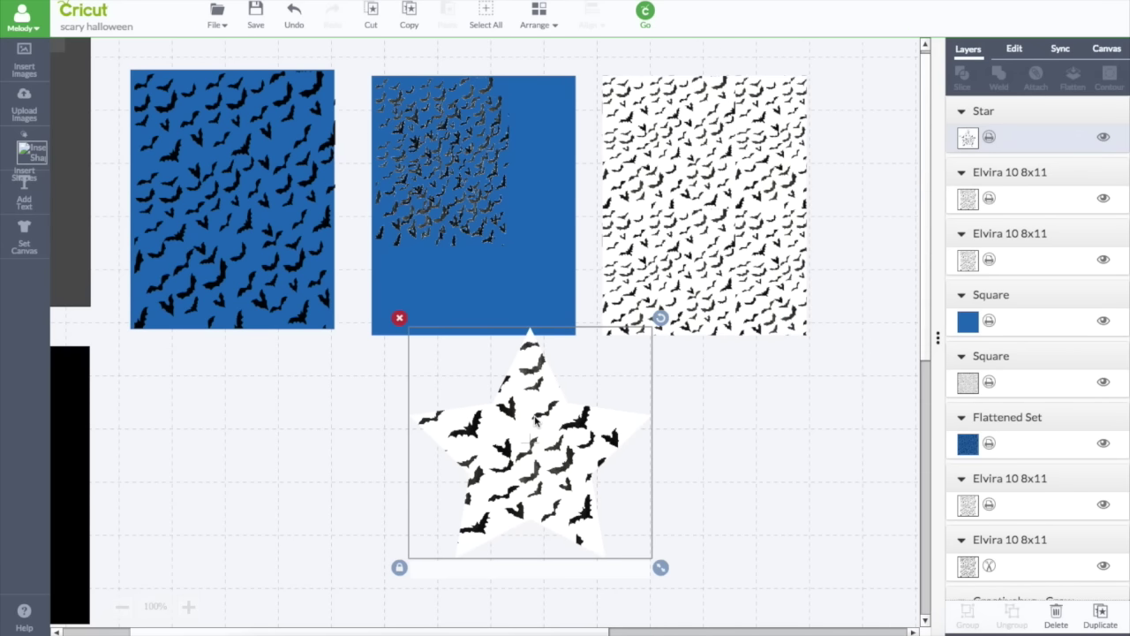